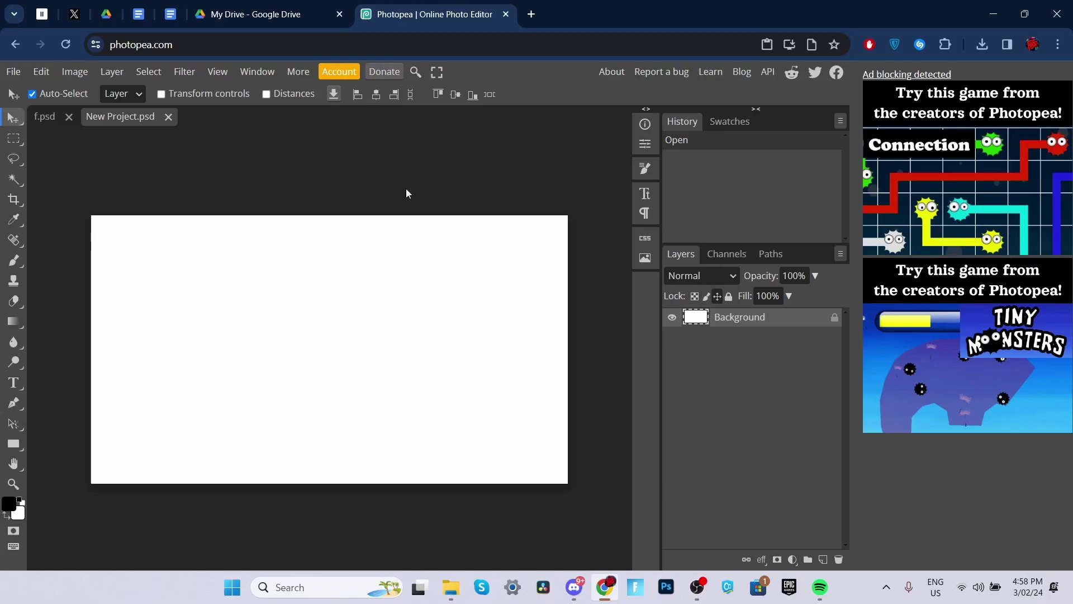
Paste the shocked man's cut-out photo into New Project.psd.
key("ctrl+t")
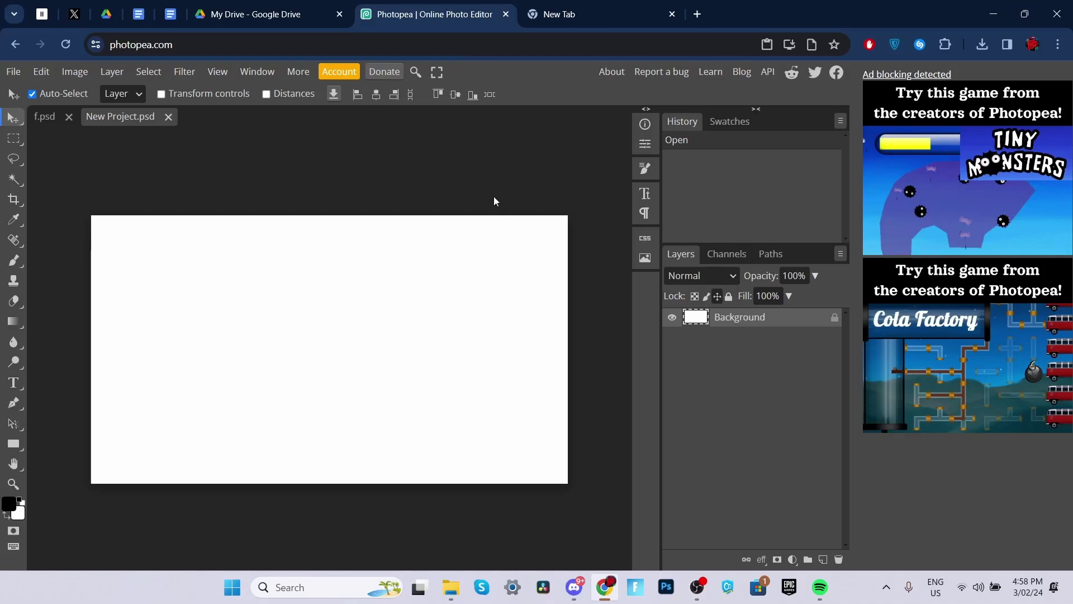
key("ctrl+v")
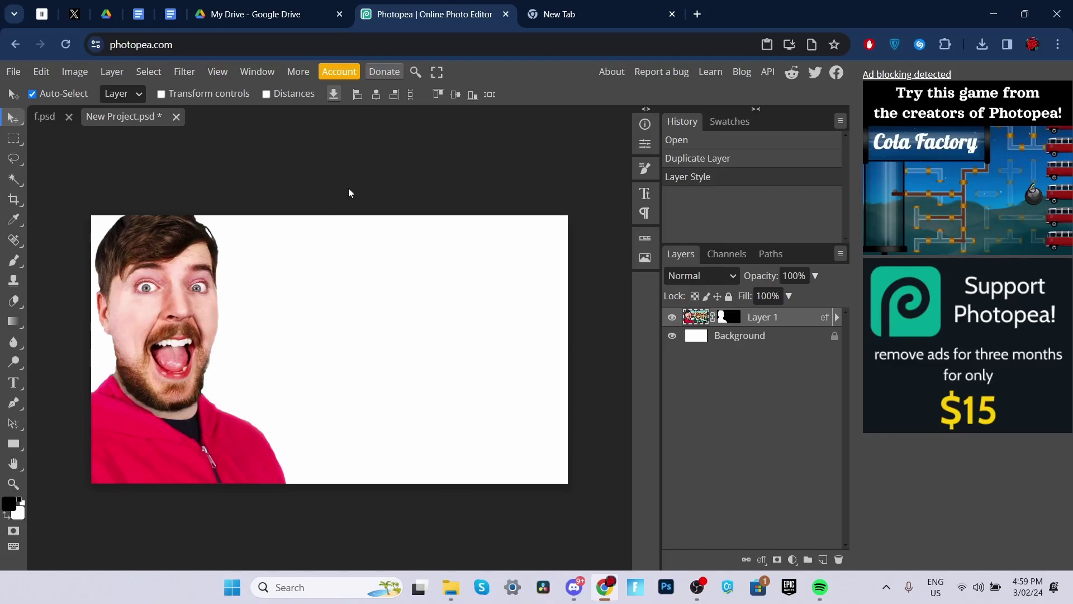
Add the grass image beneath the man and the sky image behind the grass.
left_click_drag(293, 166, 293, 167)
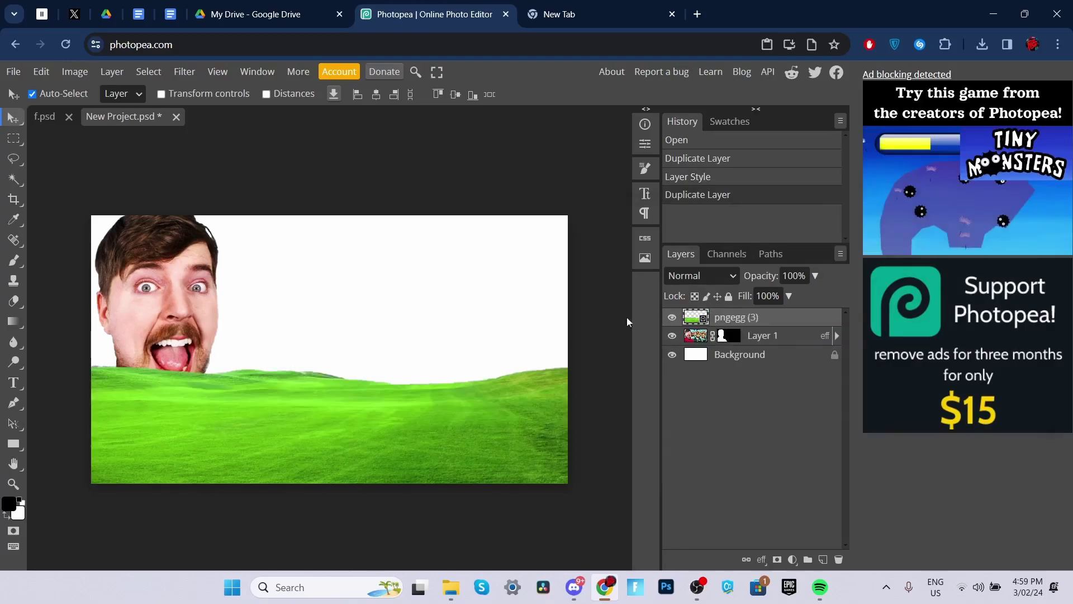
left_click_drag(427, 380, 380, 361)
key("ctrl+z")
left_click_drag(774, 317, 773, 342)
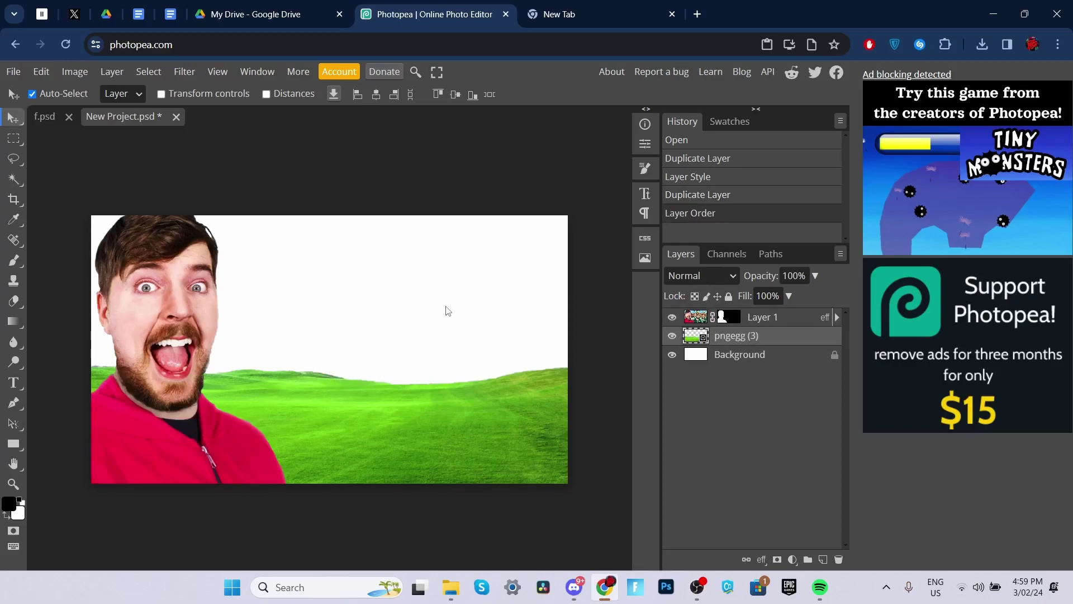
left_click_drag(447, 311, 448, 307)
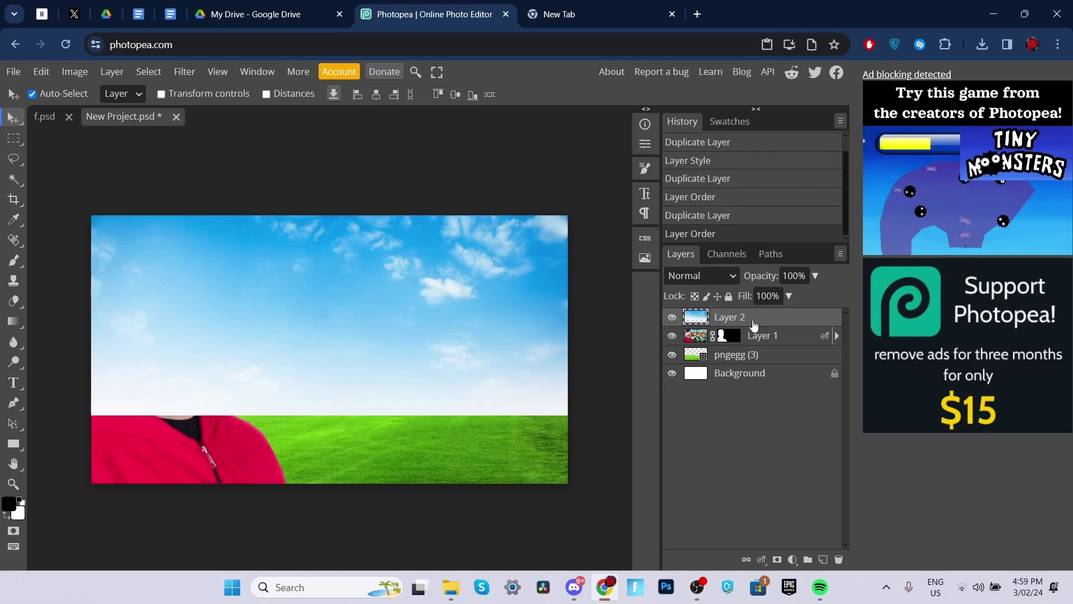
left_click_drag(753, 324, 768, 366)
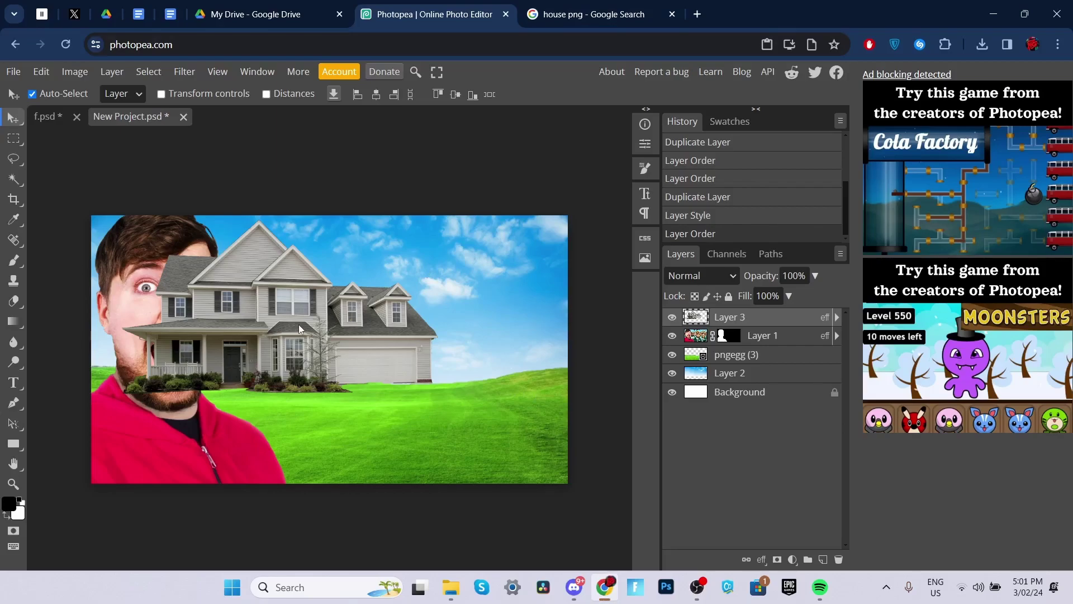
Position the house layer on the grass behind the man.
left_click_drag(299, 324, 387, 317)
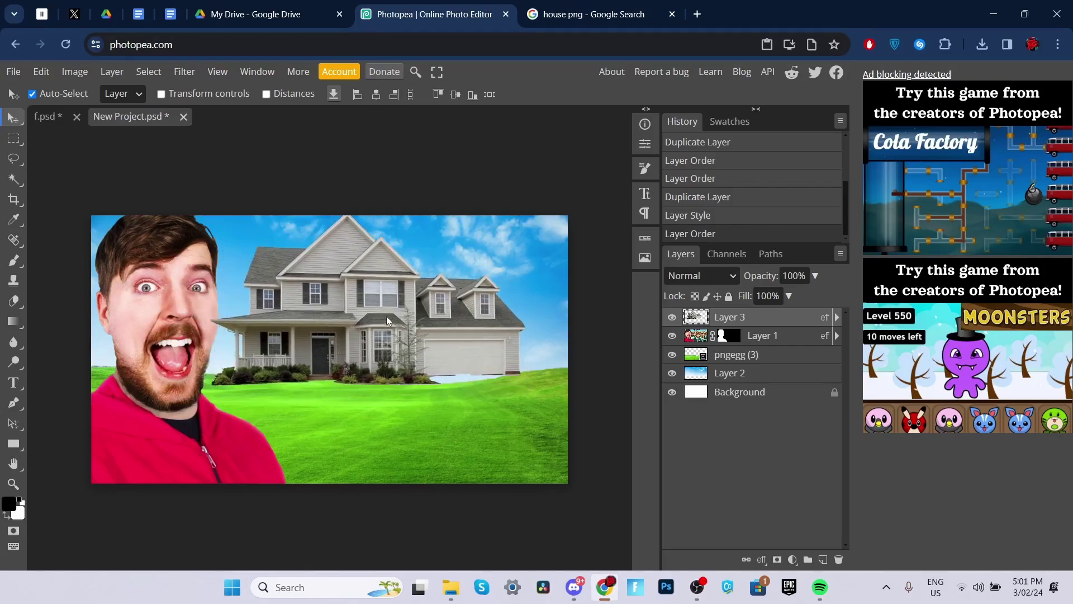
left_click_drag(751, 319, 765, 337)
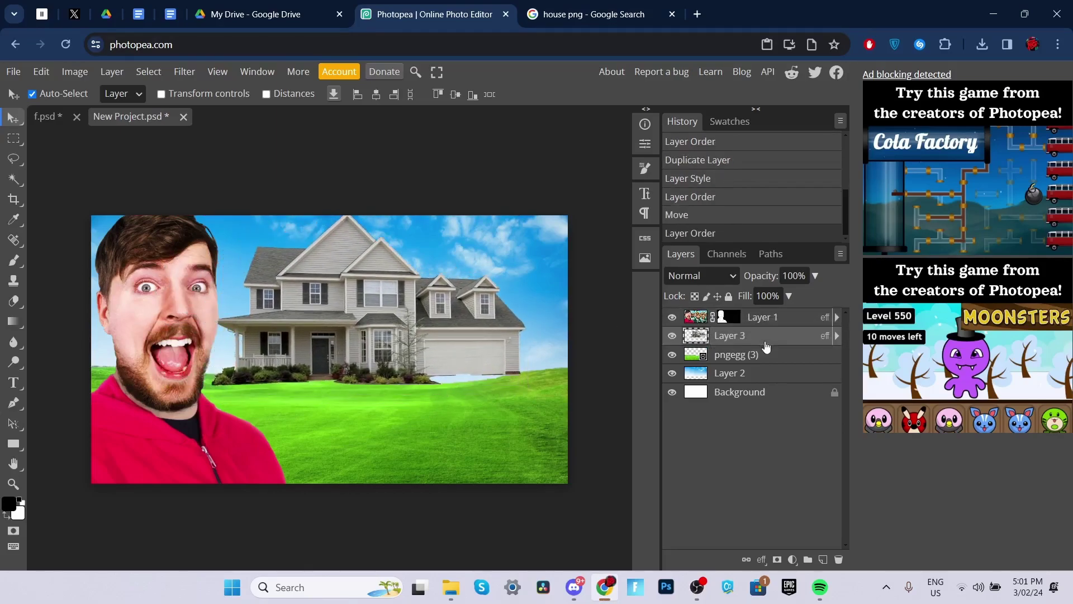
left_click_drag(438, 343, 342, 331)
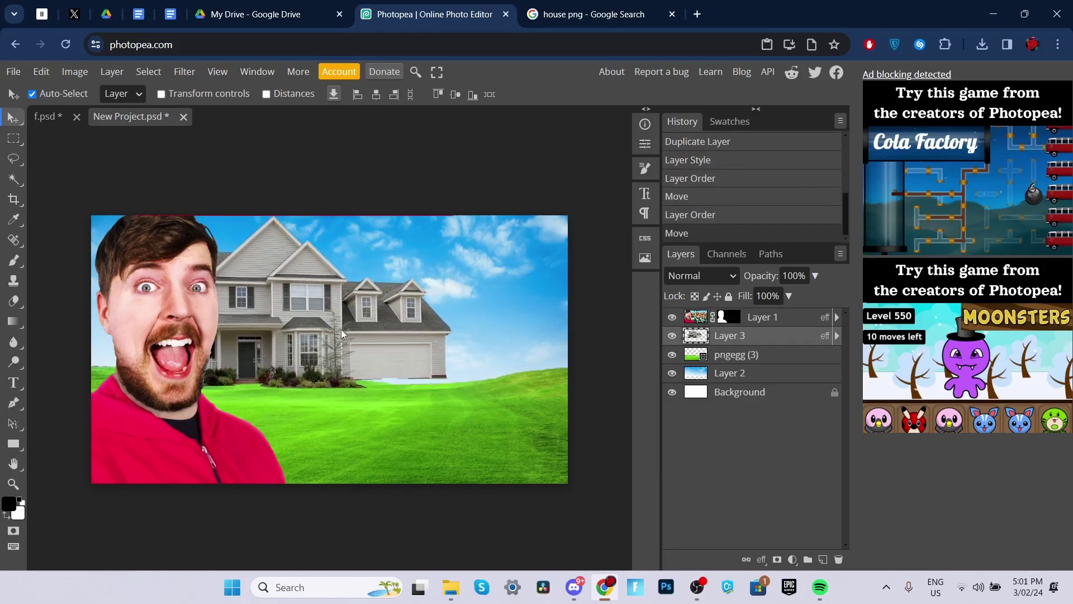
key("ctrl+z")
Give the house a drop shadow with opacity 48, distance 30 and size 26.
double_click(767, 337)
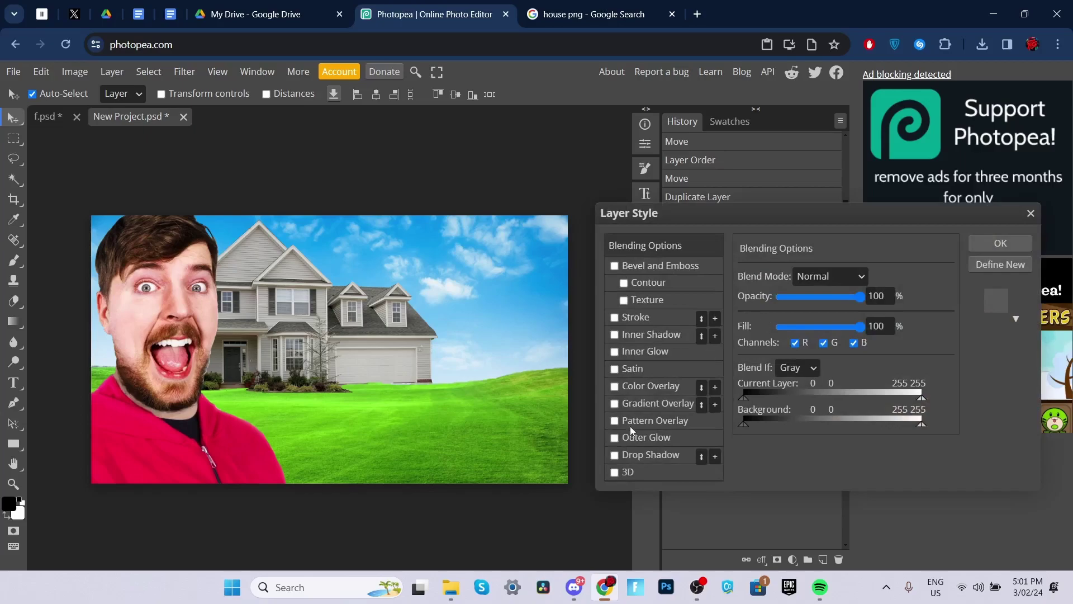
left_click(624, 456)
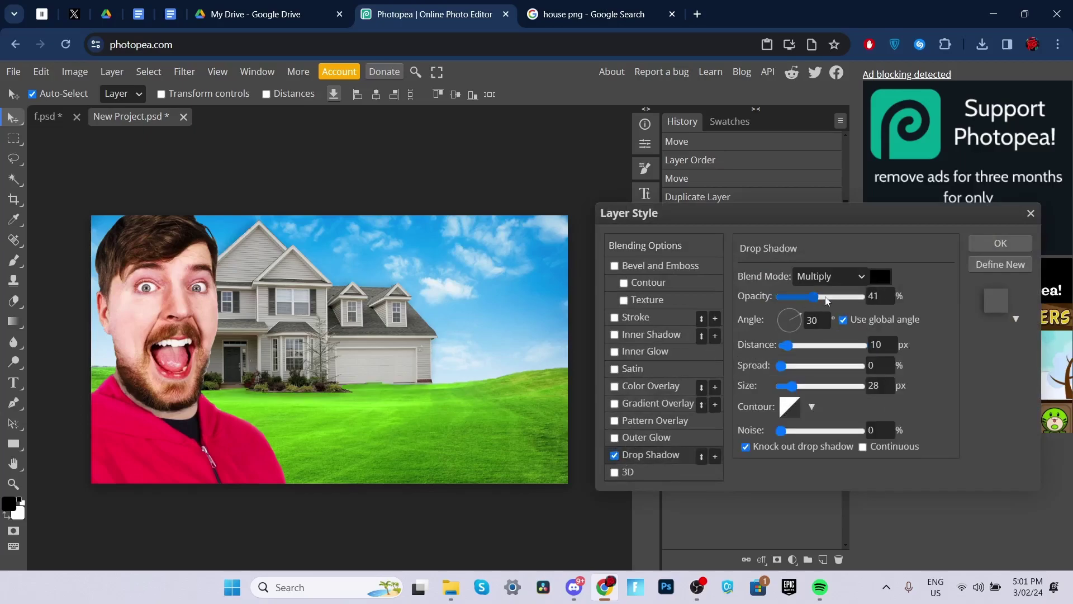
mouse_move(814, 302)
left_mouse_down()
mouse_move(839, 300)
mouse_move(819, 299)
left_mouse_up()
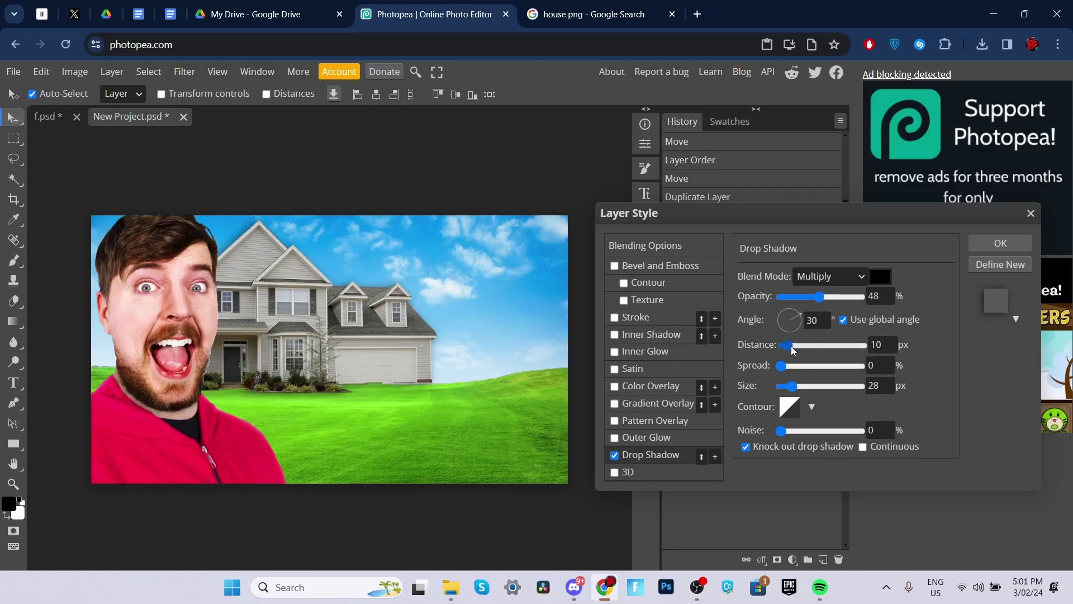
left_click_drag(788, 345, 797, 345)
left_click_drag(792, 386, 793, 389)
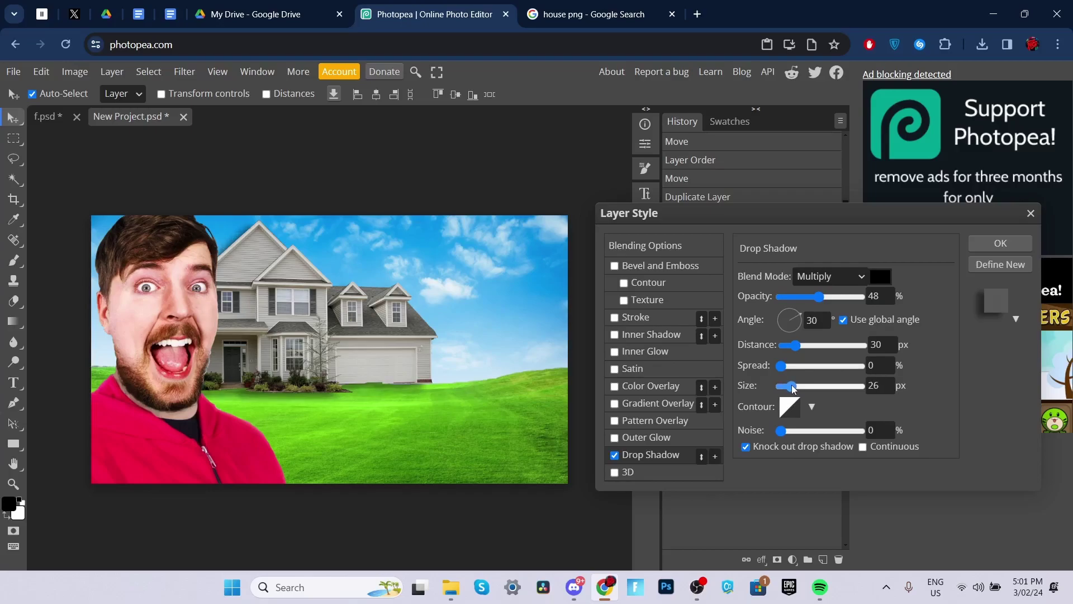
left_click(982, 245)
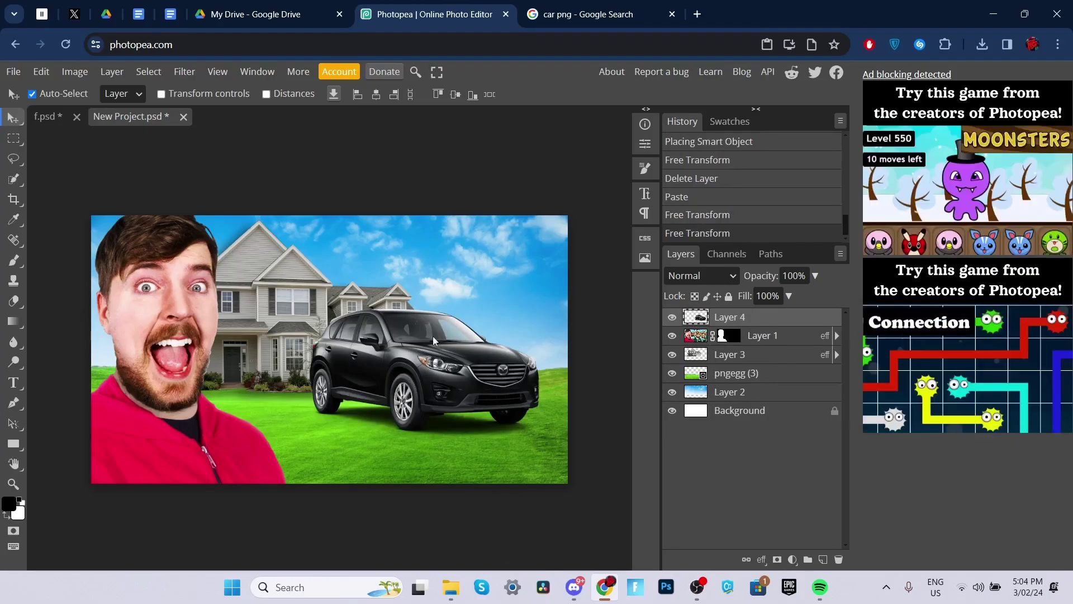
Move the black car slightly up and left beside the house.
key("ctrl+t")
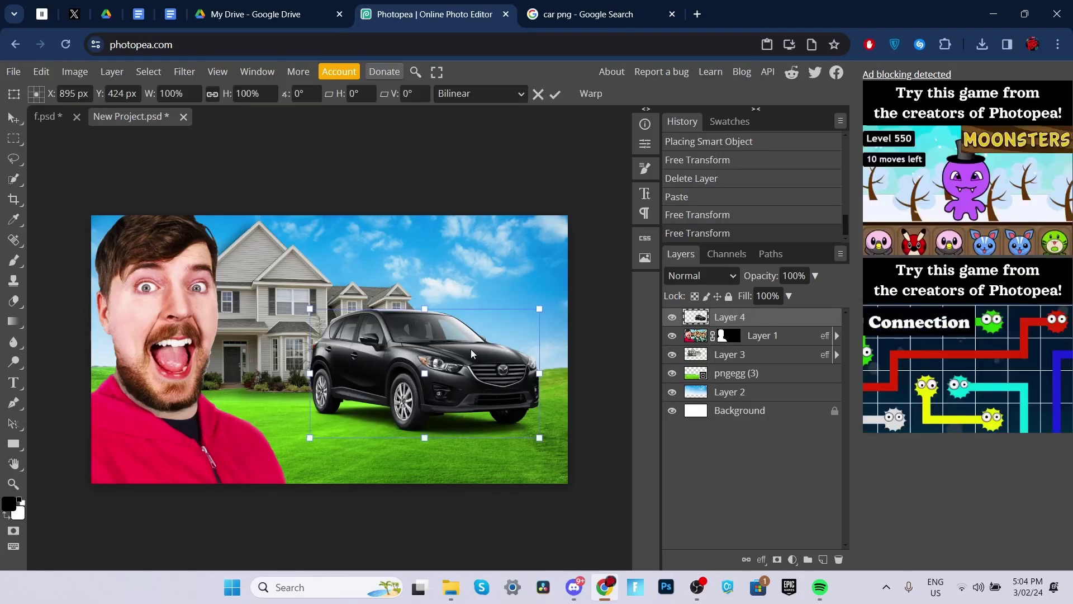
mouse_move(433, 363)
left_mouse_down()
mouse_move(426, 353)
mouse_move(446, 347)
mouse_move(437, 347)
left_mouse_up()
key("Return")
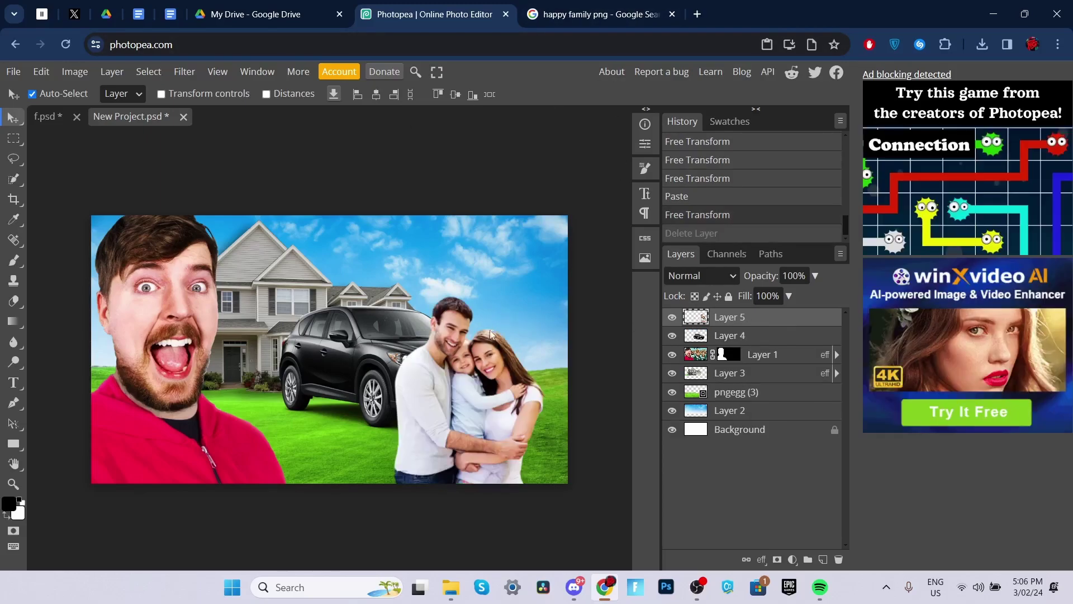
Scale the family photo down and place it at the lower right.
key("ctrl+t")
mouse_move(556, 283)
left_mouse_down()
mouse_move(518, 306)
mouse_move(536, 281)
left_mouse_up()
mouse_move(505, 318)
left_mouse_down()
mouse_move(510, 356)
mouse_move(513, 330)
left_mouse_up()
key("Return")
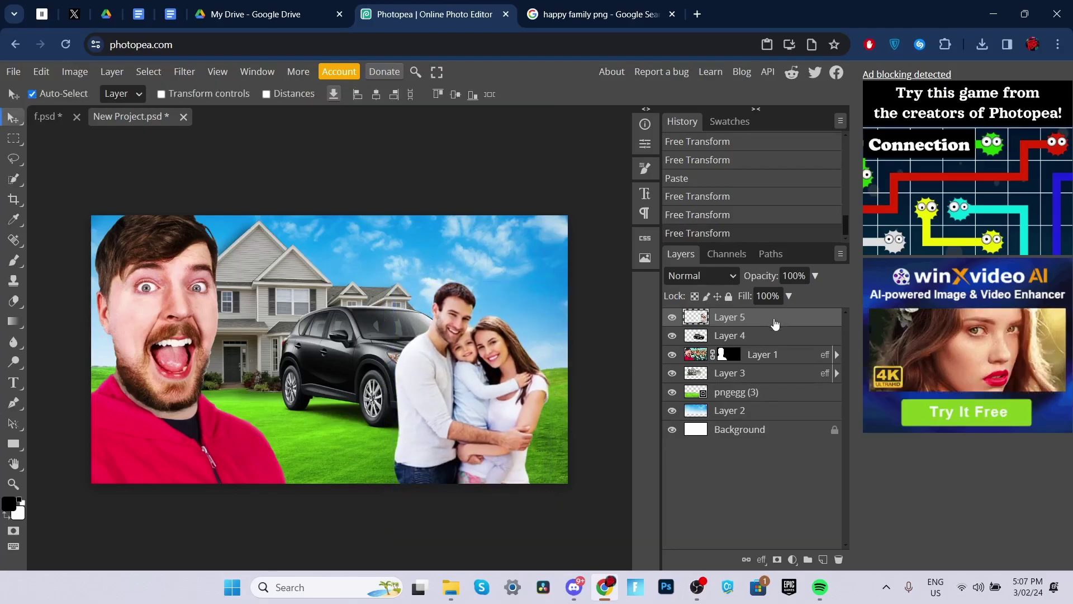
Add a white outer glow to the family layer.
double_click(774, 318)
left_click(643, 436)
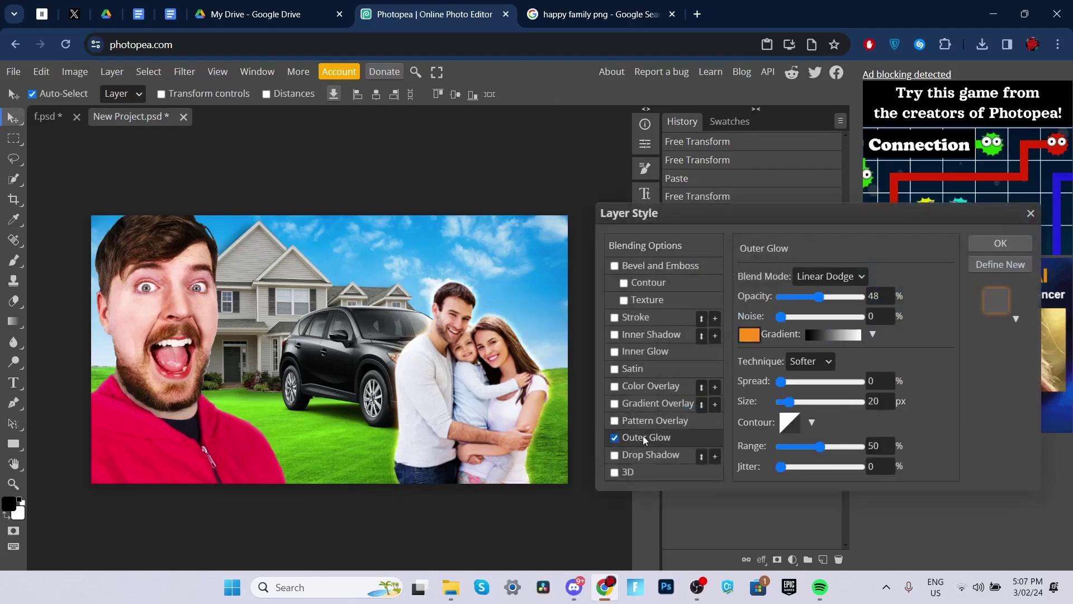
left_click(750, 336)
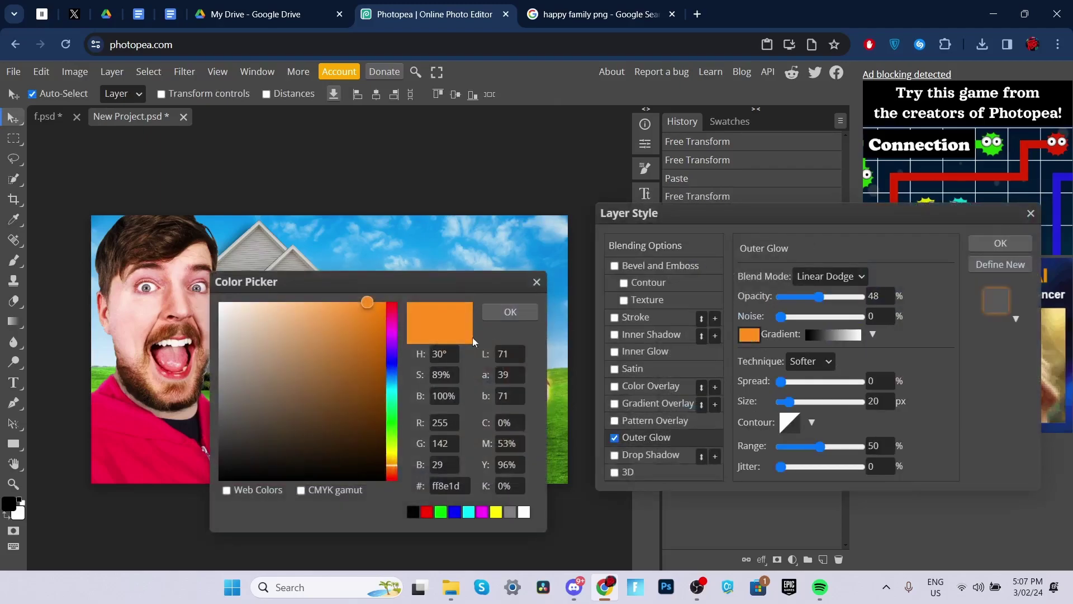
left_click_drag(338, 344, 218, 301)
left_click(501, 316)
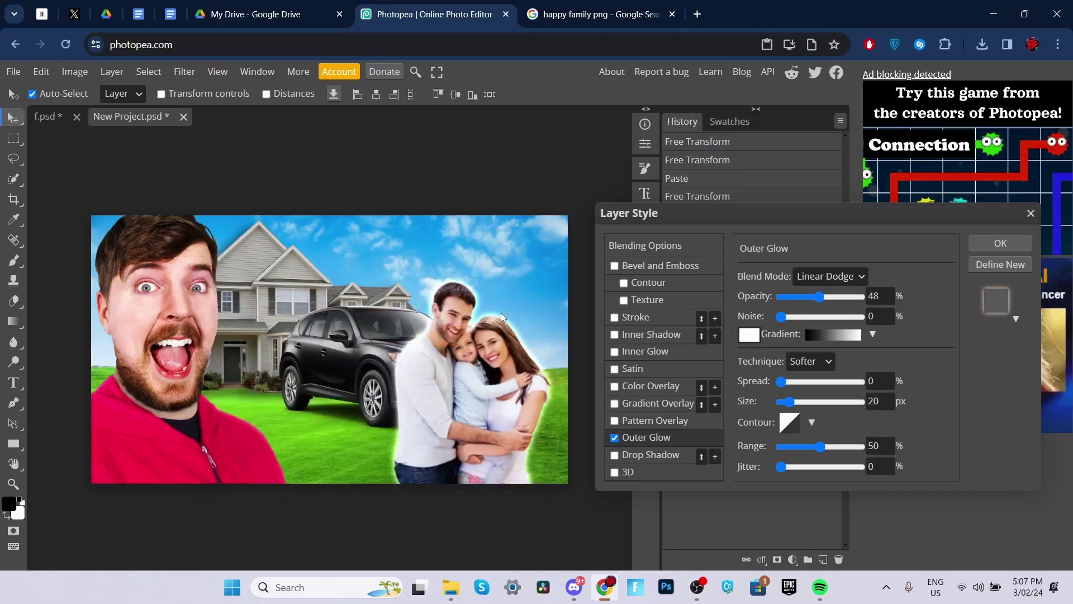
Set the glow to 30% opacity, Normal blend, 62 px size and Softer technique.
left_click_drag(821, 299, 806, 299)
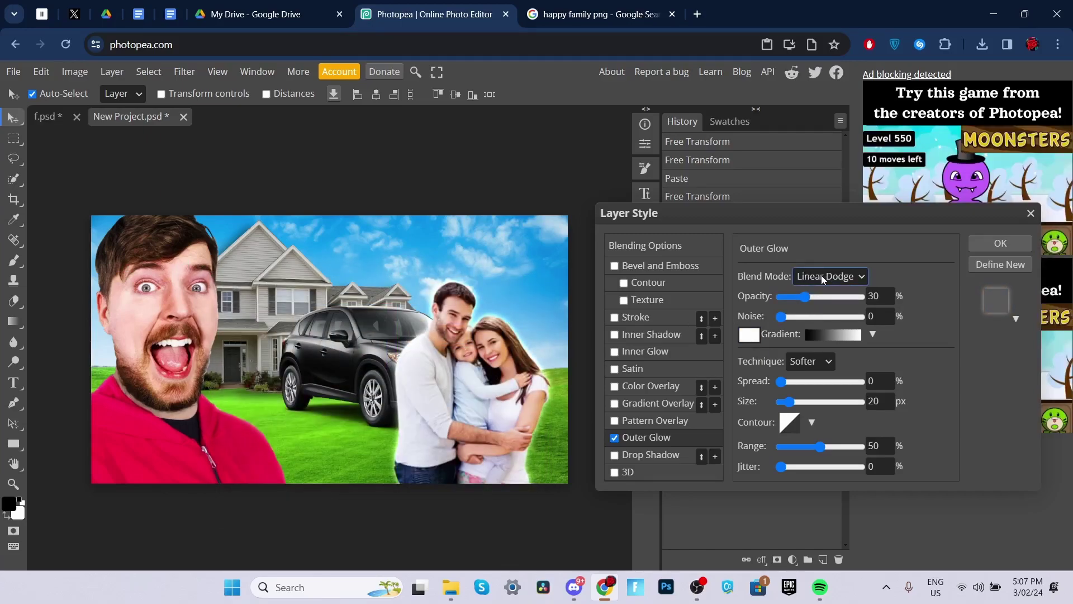
left_click(822, 277)
left_click(816, 292)
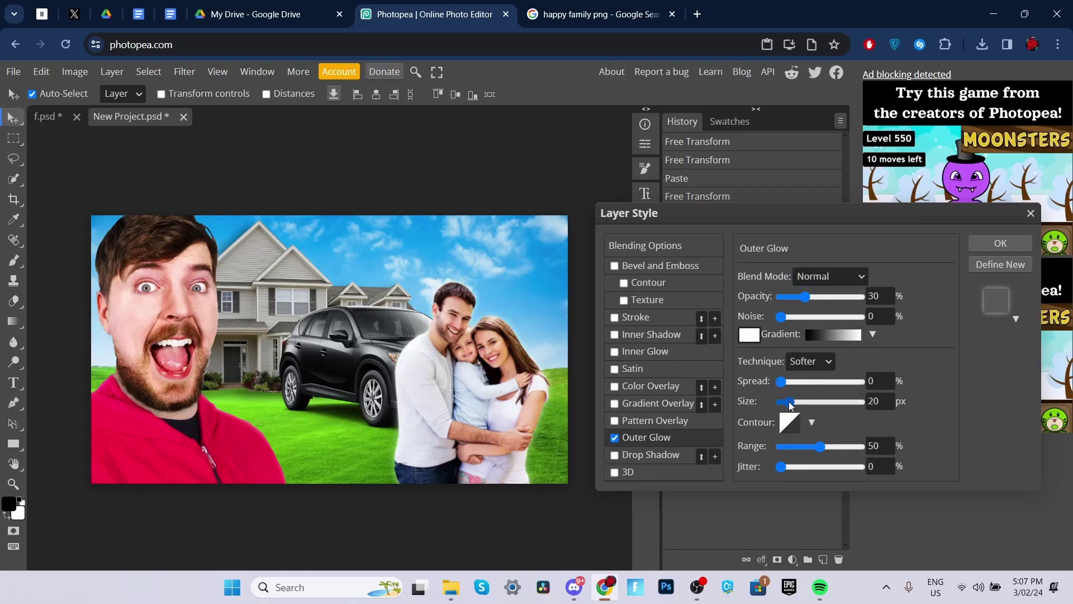
left_click_drag(790, 405, 797, 382)
left_click(803, 361)
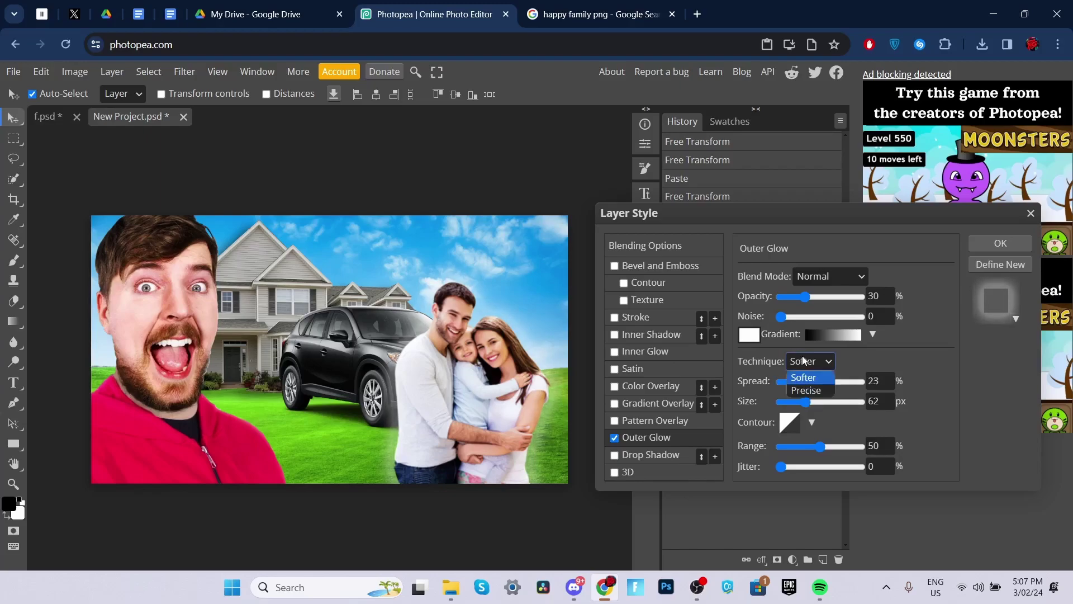
left_click(808, 365)
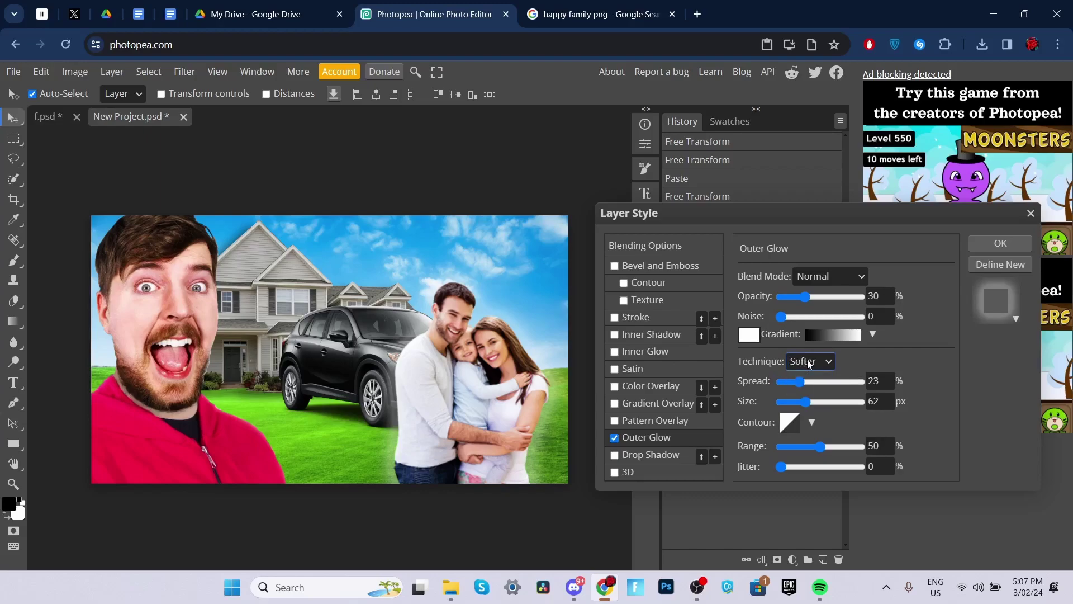
left_click(620, 318)
Set the family's stroke colour to white at 100% opacity.
left_click(749, 384)
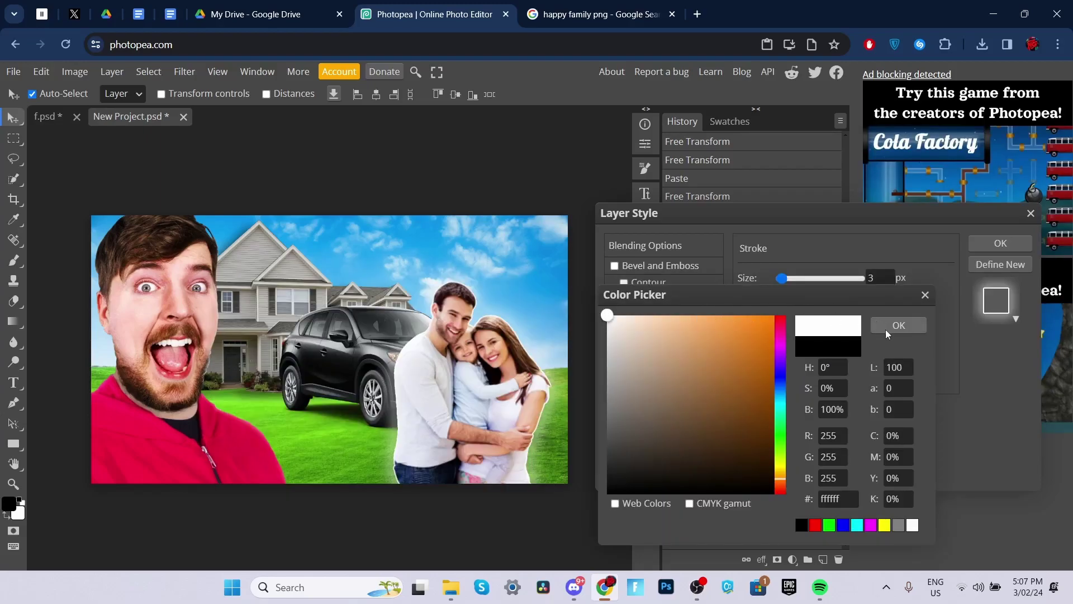
left_click(888, 327)
left_click_drag(784, 281, 781, 279)
left_click_drag(861, 336, 905, 334)
Set the stroke position to Outside after trying Inside and Center.
left_click(792, 301)
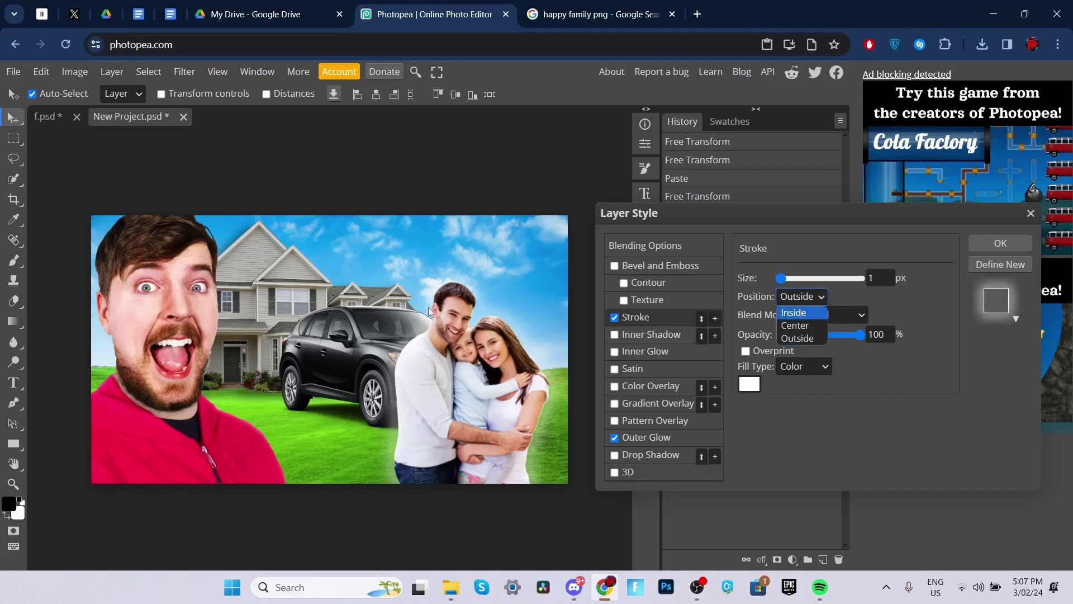
left_click(800, 340)
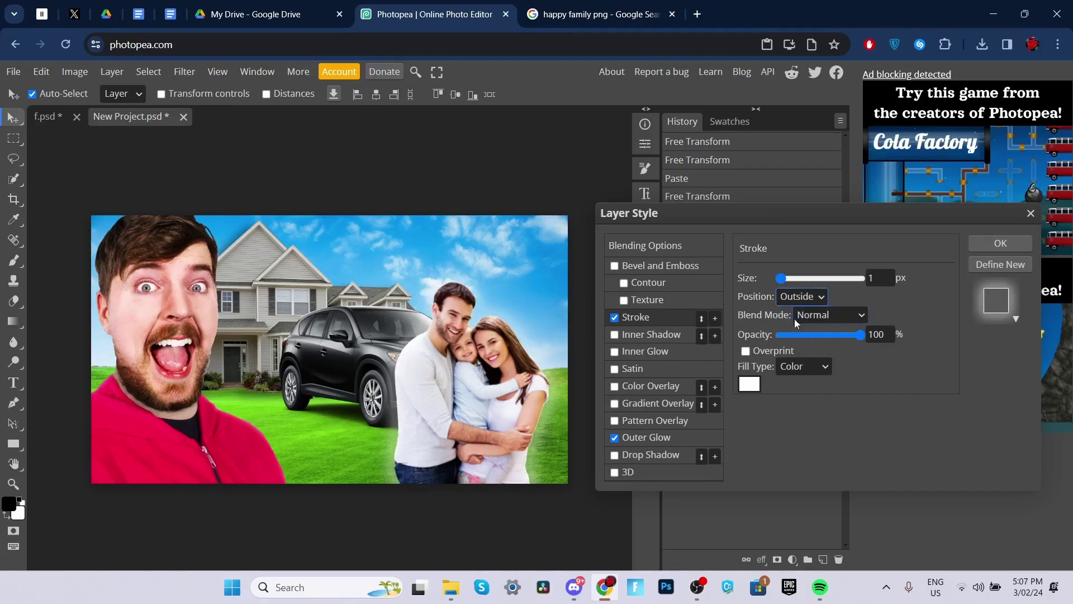
left_click(801, 298)
left_click(800, 315)
left_click(801, 297)
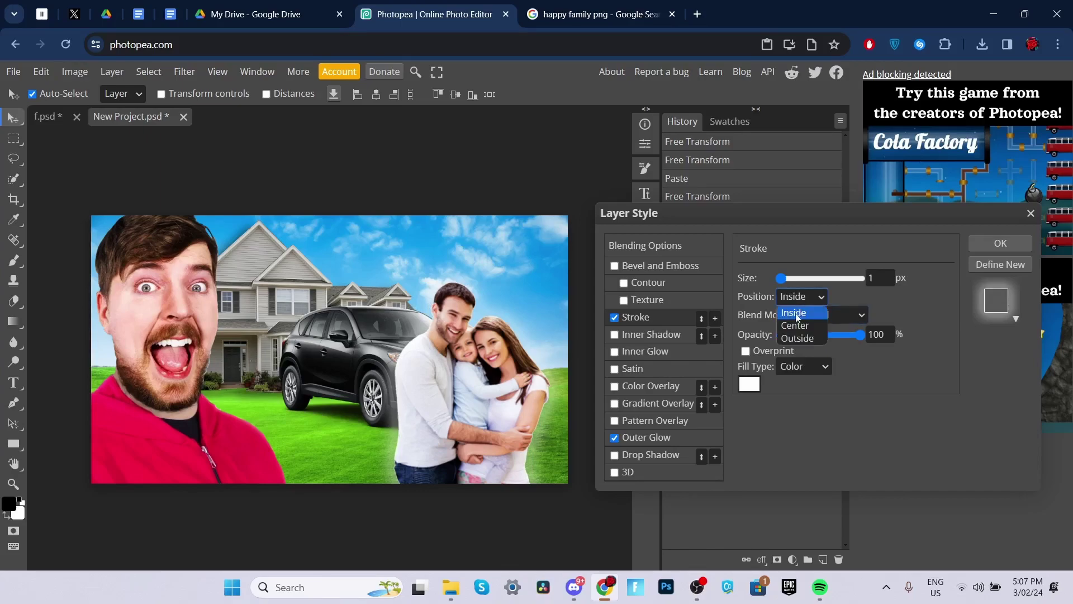
left_click(794, 325)
left_click(801, 297)
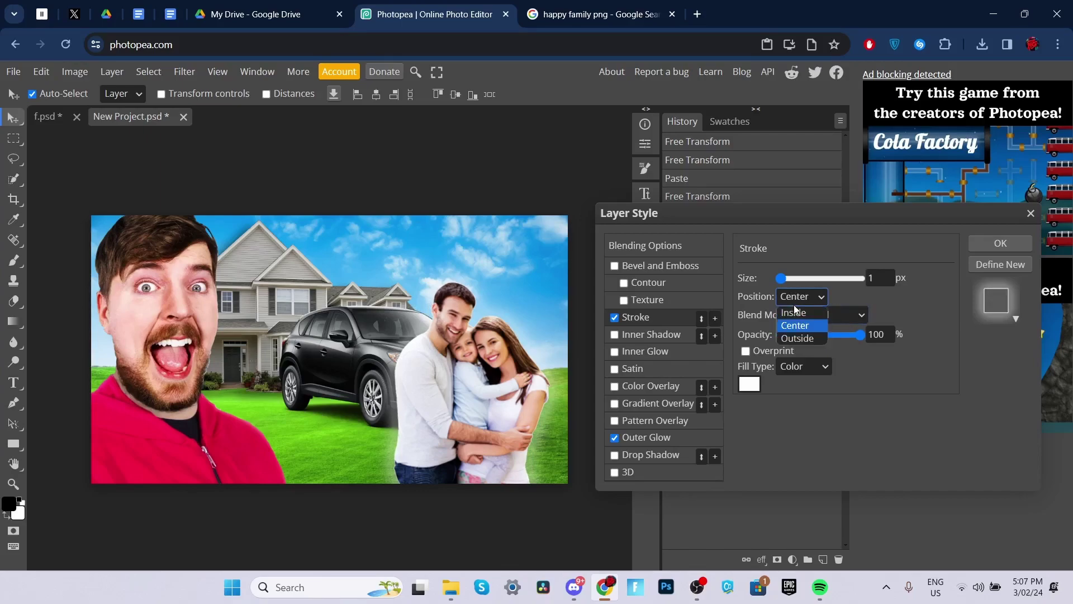
left_click(795, 338)
Set the stroke size to 2 px and apply the layer style.
left_click(878, 278)
type("2")
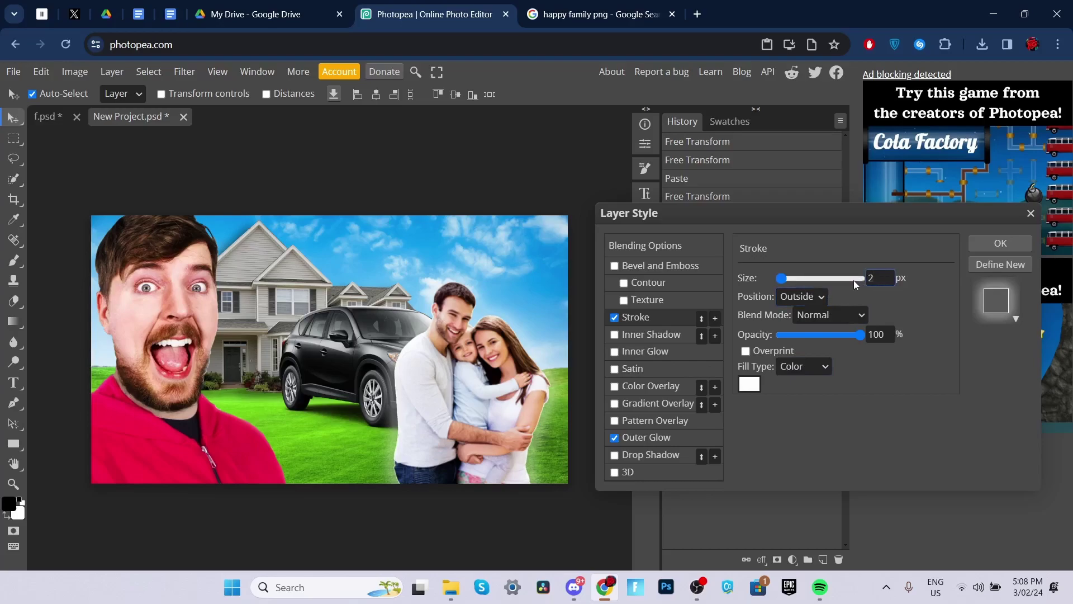
key("Return")
left_click(1000, 244)
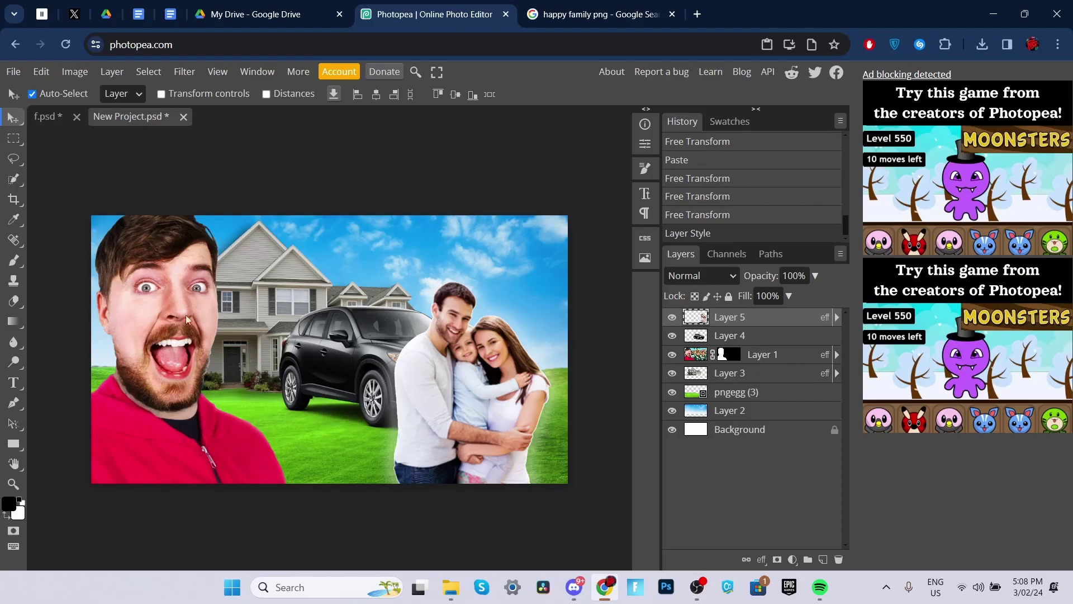
Add an orange ffa100 Color Dodge outer glow to Layer 1 and widen its spread.
double_click(793, 360)
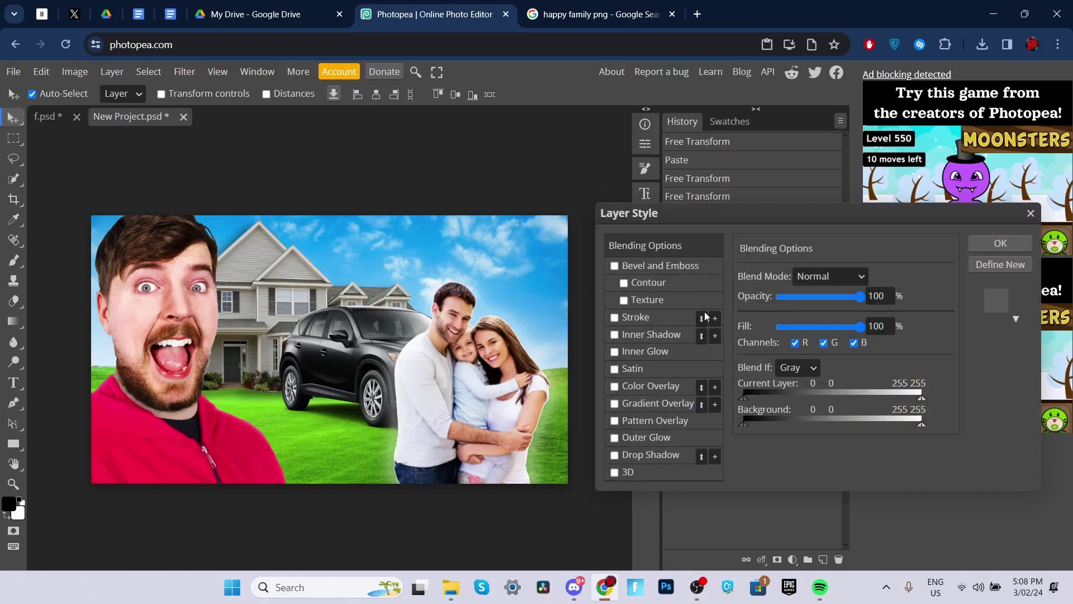
left_click(624, 438)
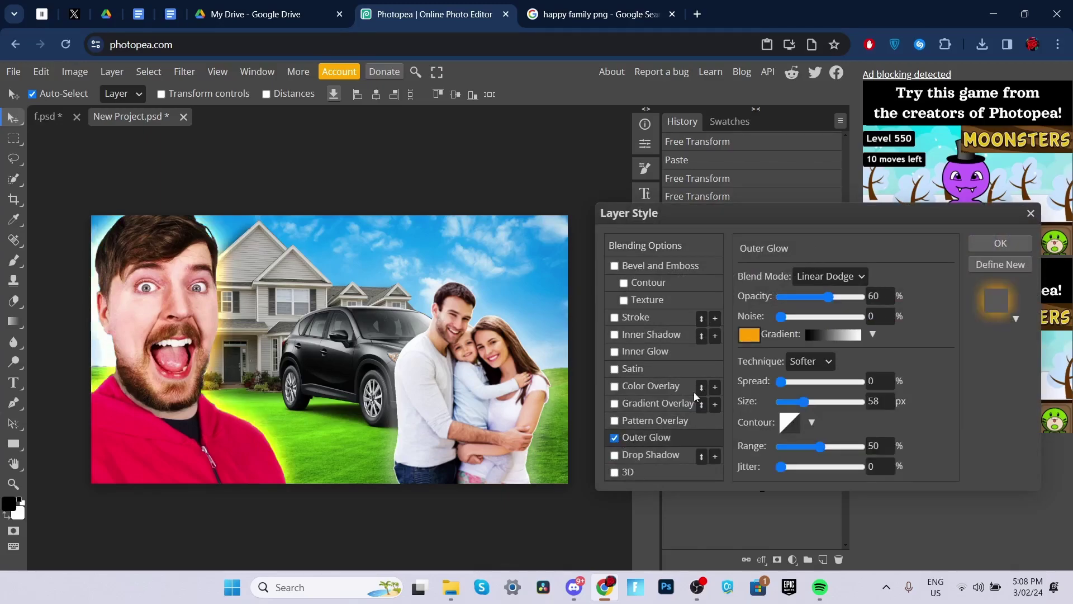
left_click(748, 334)
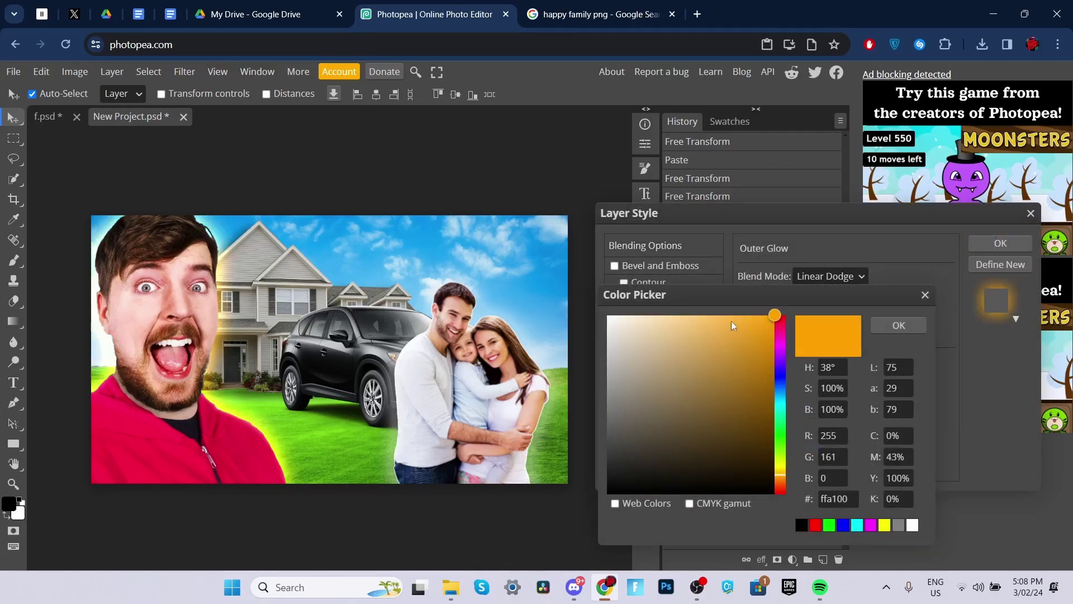
left_click(899, 326)
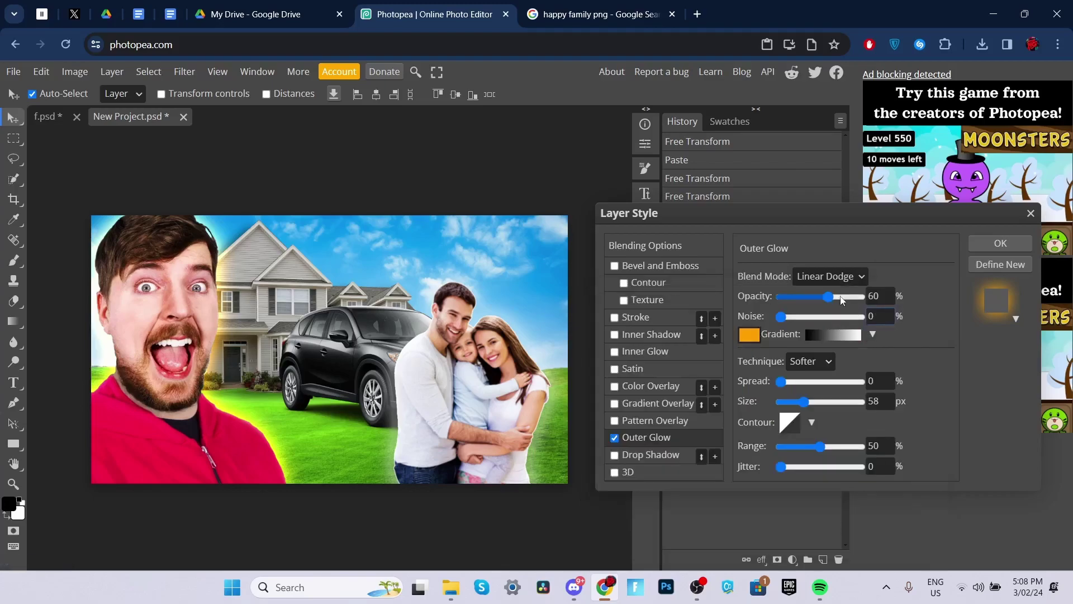
left_click(830, 276)
left_click(830, 290)
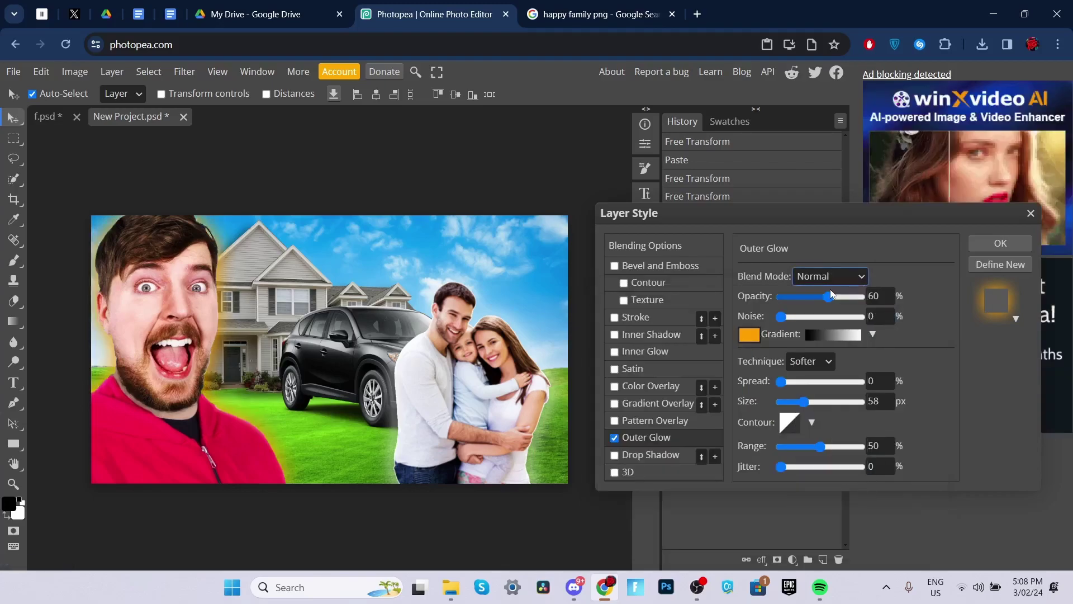
left_click(830, 277)
left_click(829, 427)
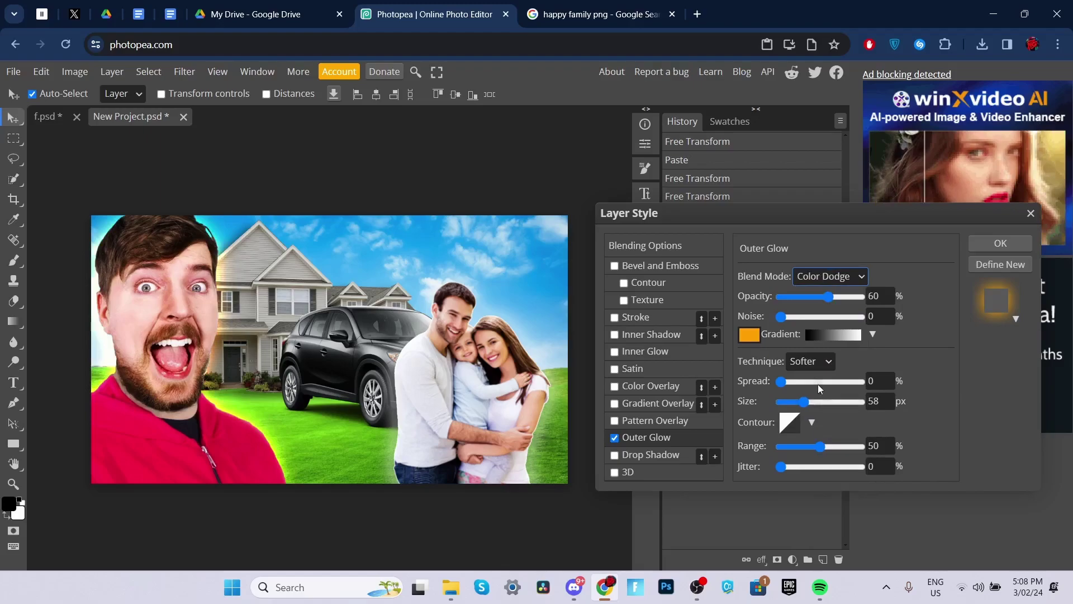
mouse_move(781, 381)
left_mouse_down()
mouse_move(817, 401)
mouse_move(837, 393)
left_mouse_up()
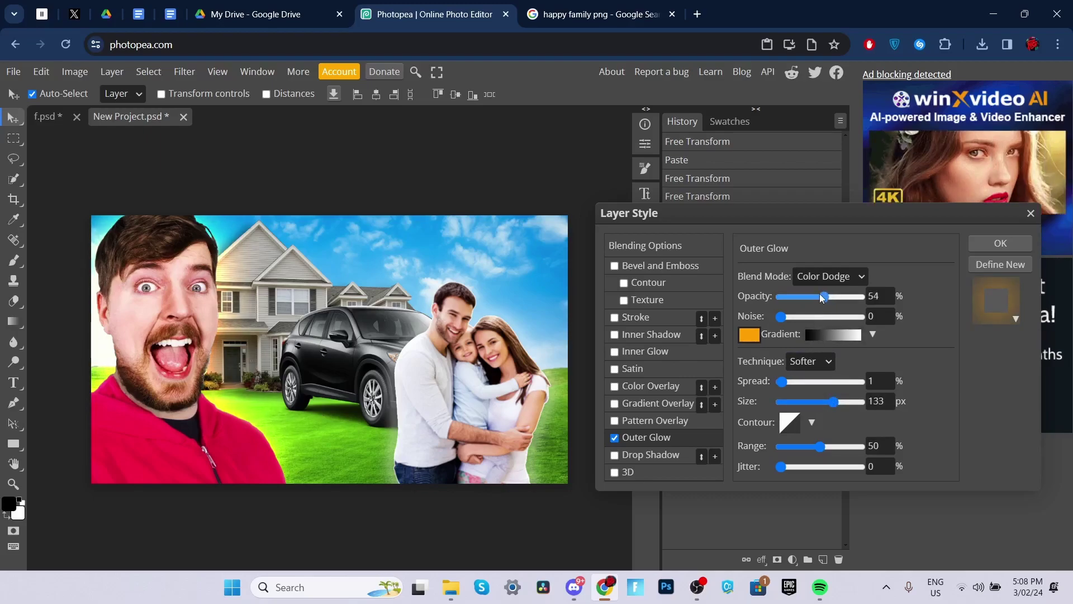
Apply the glow, then add '100,000' text above the house.
left_click(1000, 243)
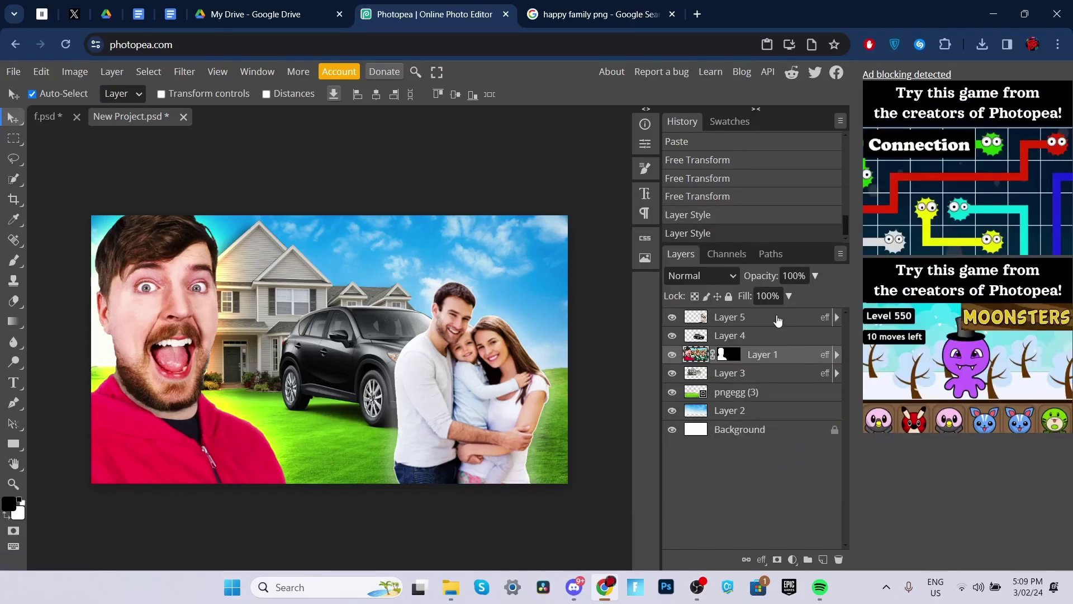
left_click(758, 320)
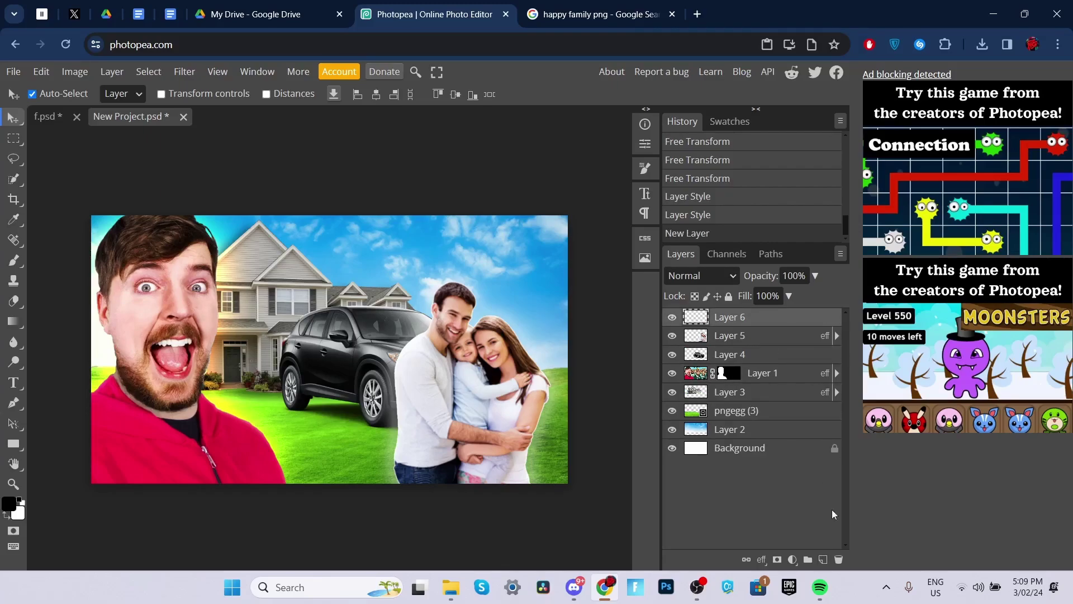
left_click(14, 383)
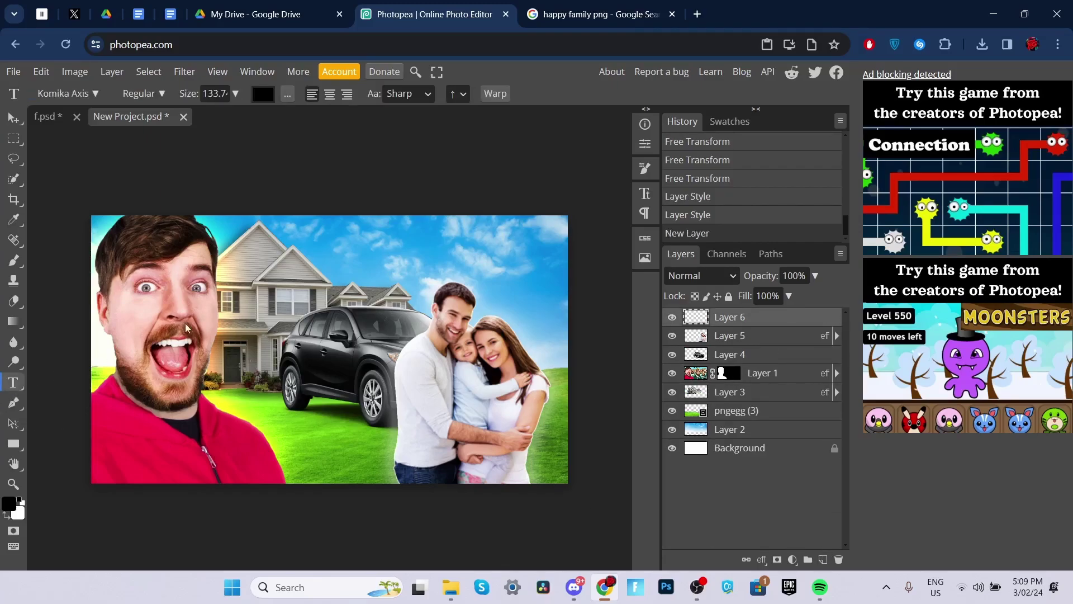
left_click(270, 306)
type("100,000")
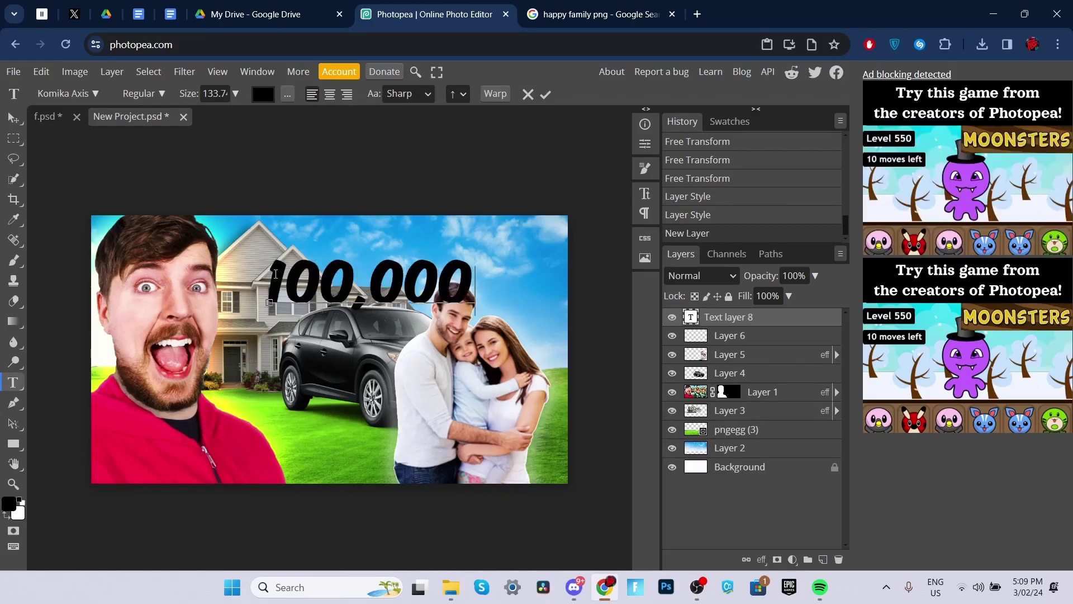
left_click(787, 328)
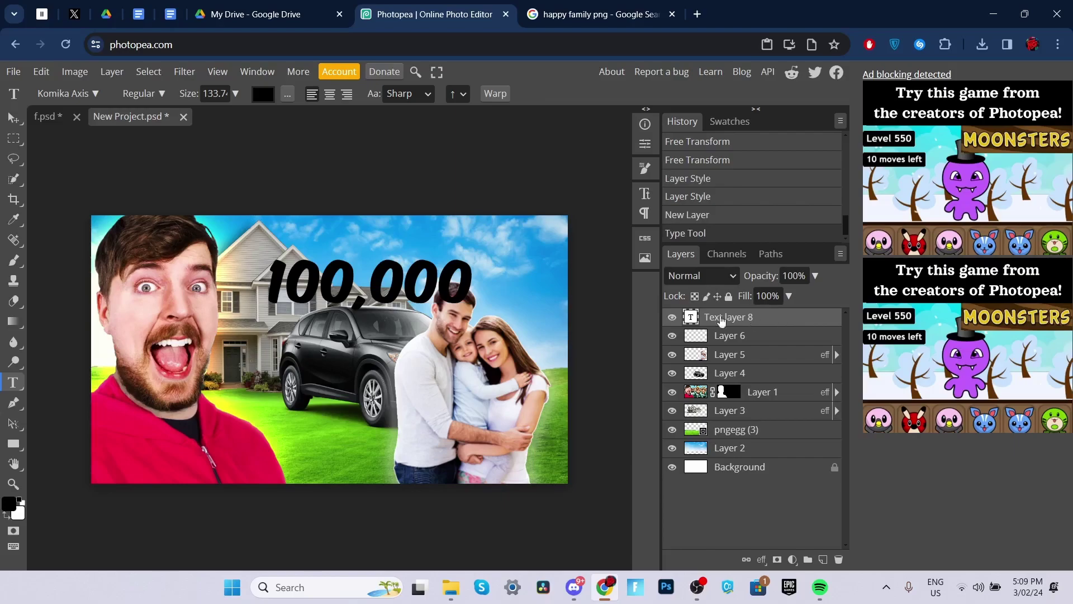
Set the text font to Komika Axis and bring up its layer style.
left_click(94, 94)
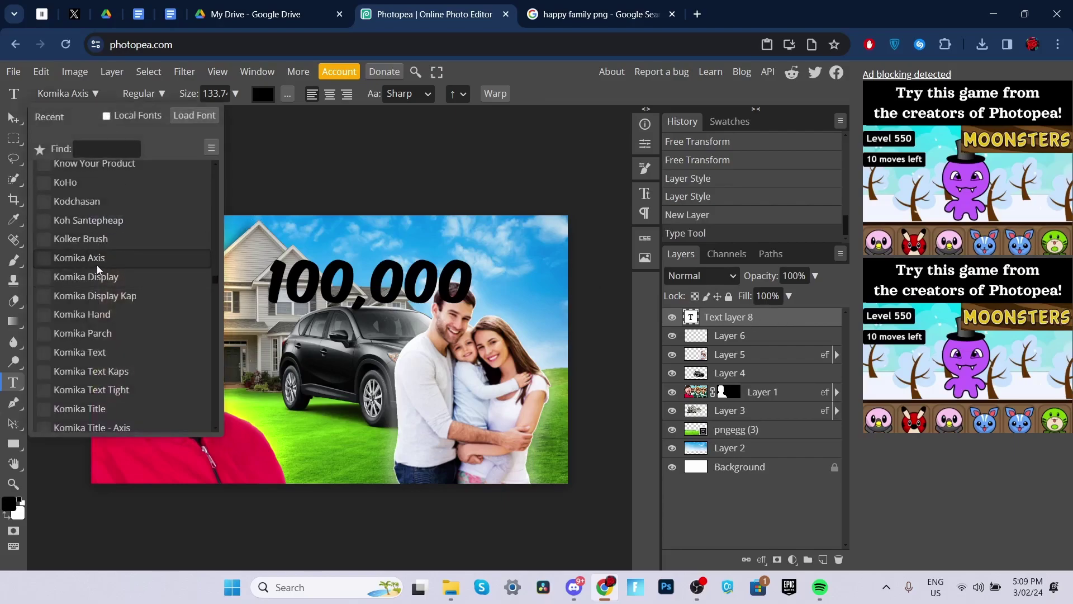
left_click(96, 95)
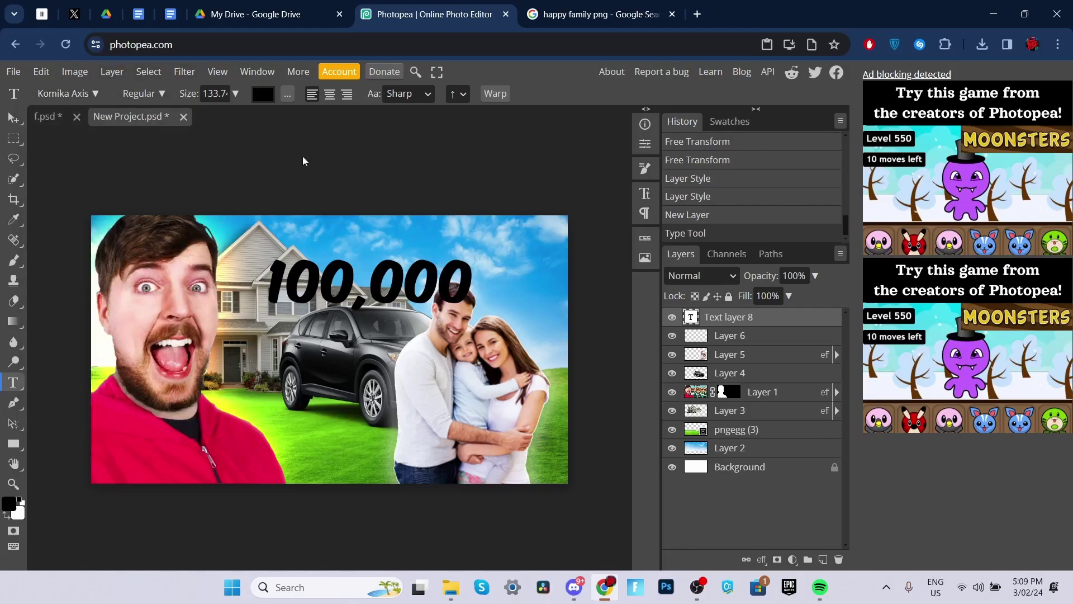
double_click(776, 318)
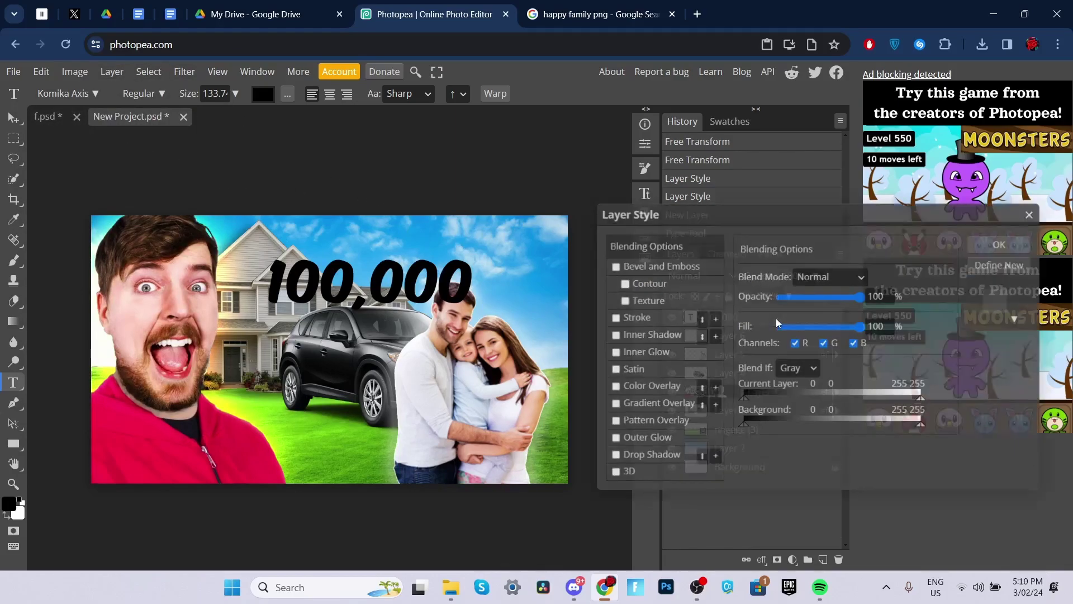
Give the 100,000 text a bright yellow color overlay.
left_click(646, 384)
left_click(911, 296)
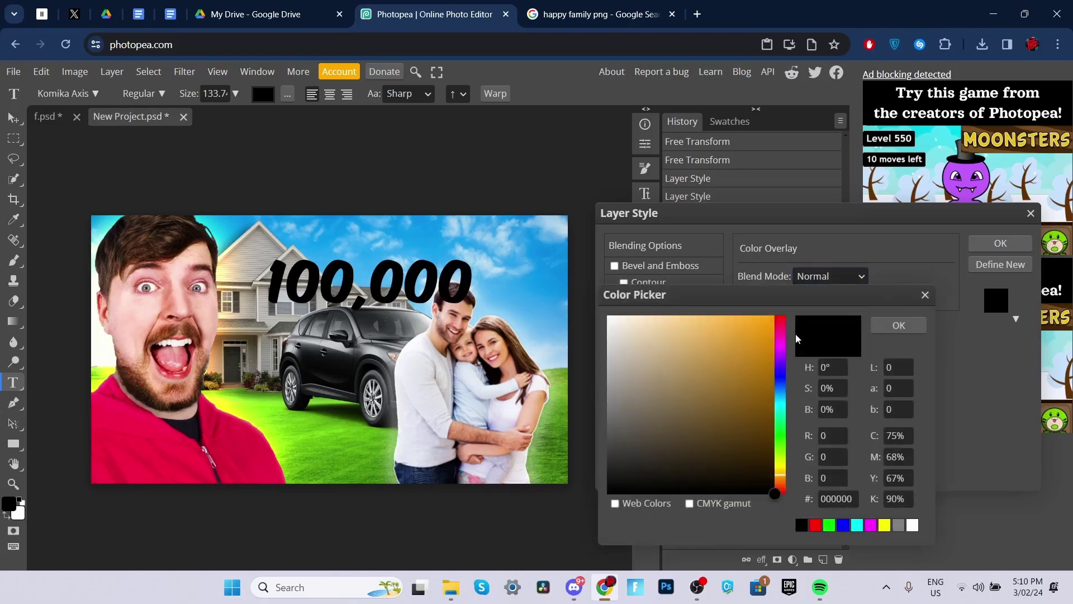
left_click(783, 467)
left_click(775, 316)
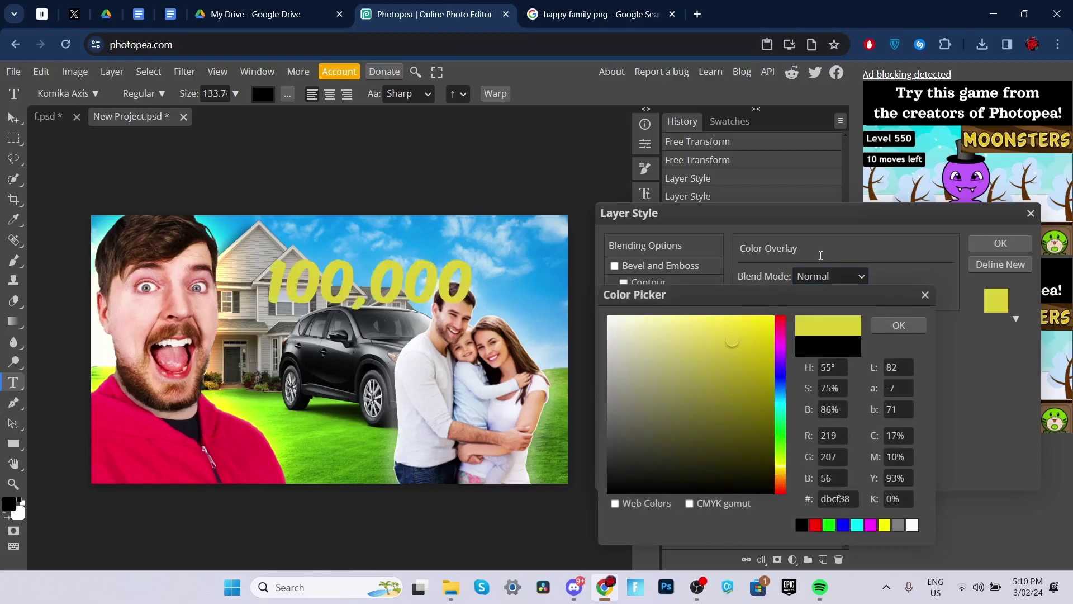
left_click(782, 467)
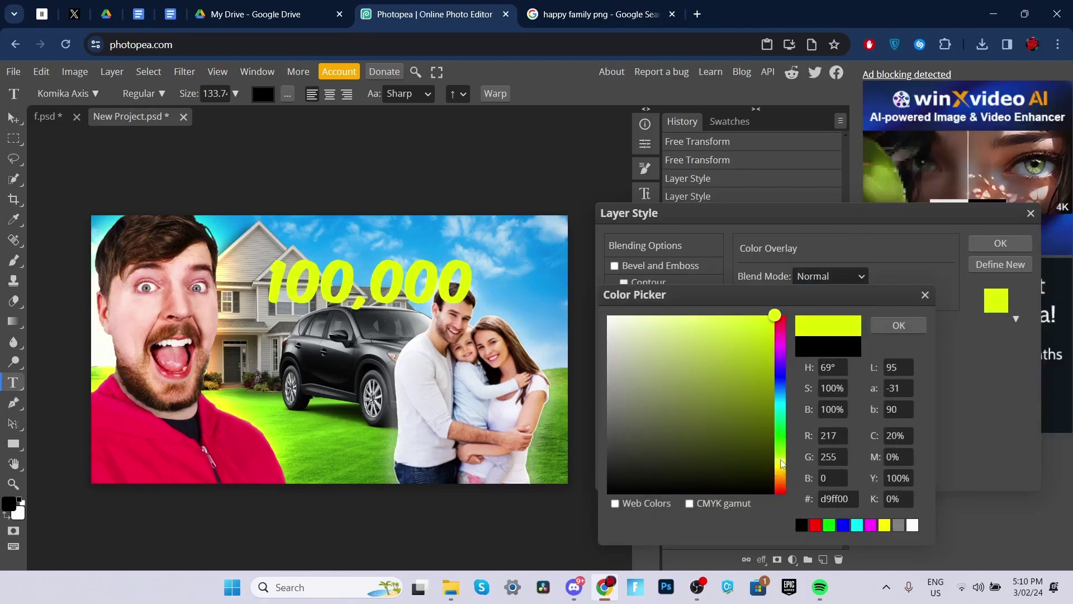
left_click(781, 468)
left_click(899, 325)
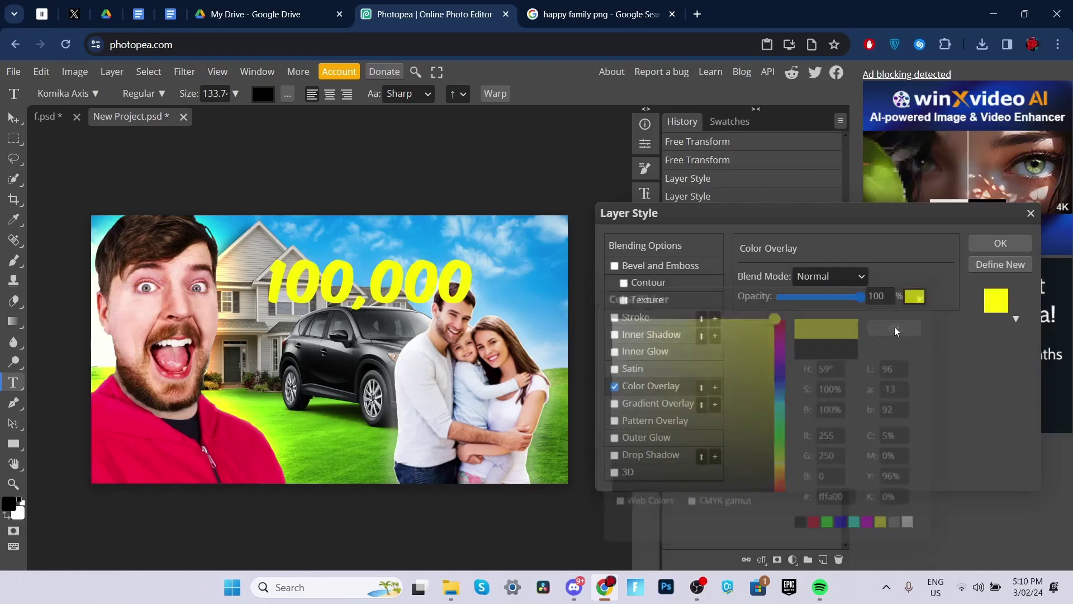
Add a black stroke outline to the text and clear its size value.
left_click(625, 319)
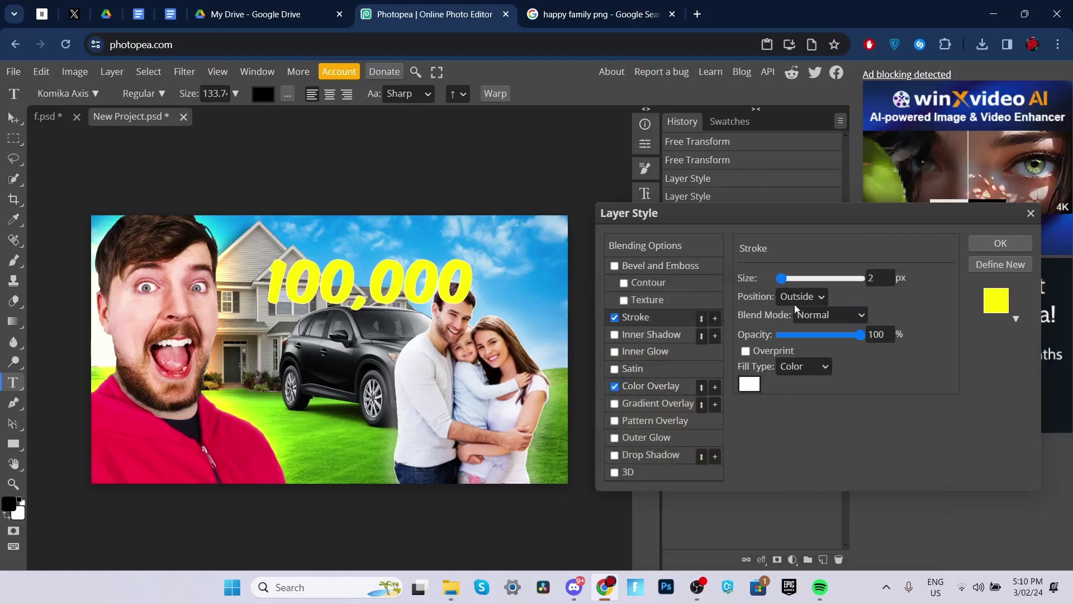
left_click(750, 384)
left_click_drag(749, 384, 525, 578)
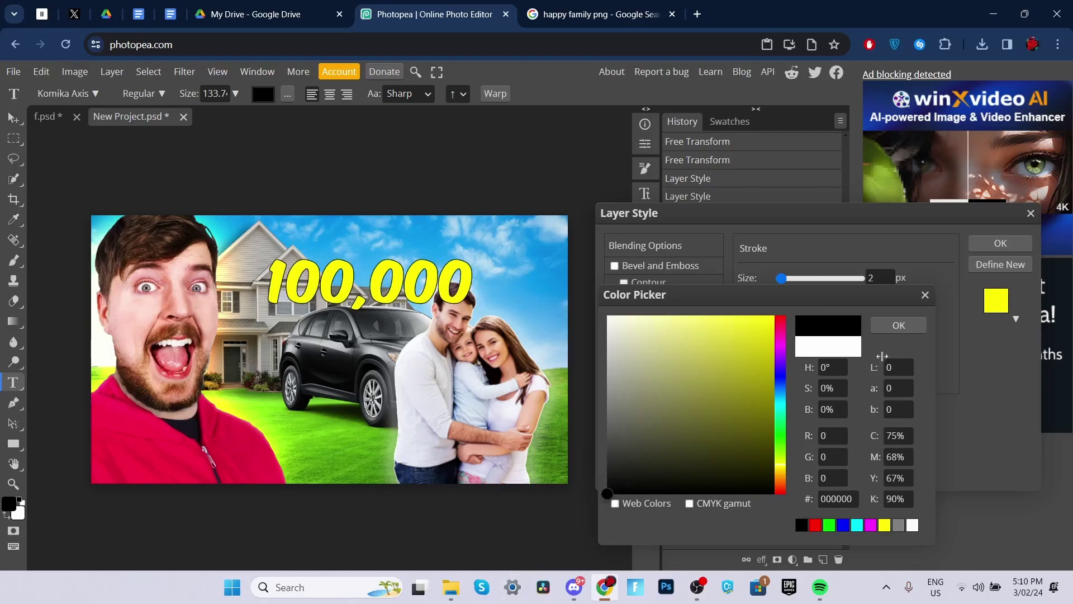
left_click(897, 325)
left_click_drag(781, 278, 786, 280)
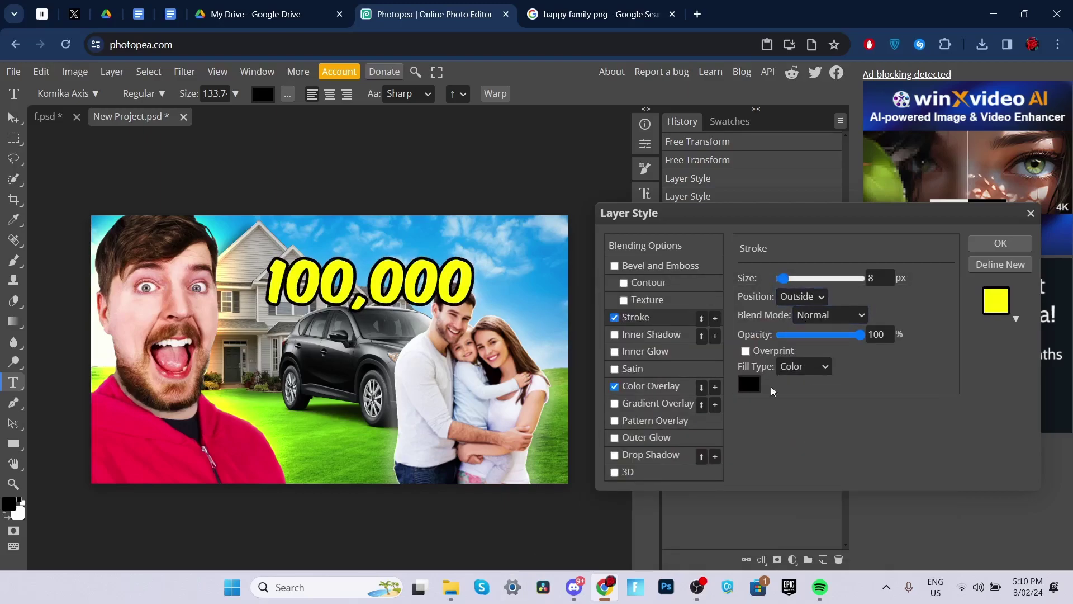
left_click(876, 278)
key("BackSpace")
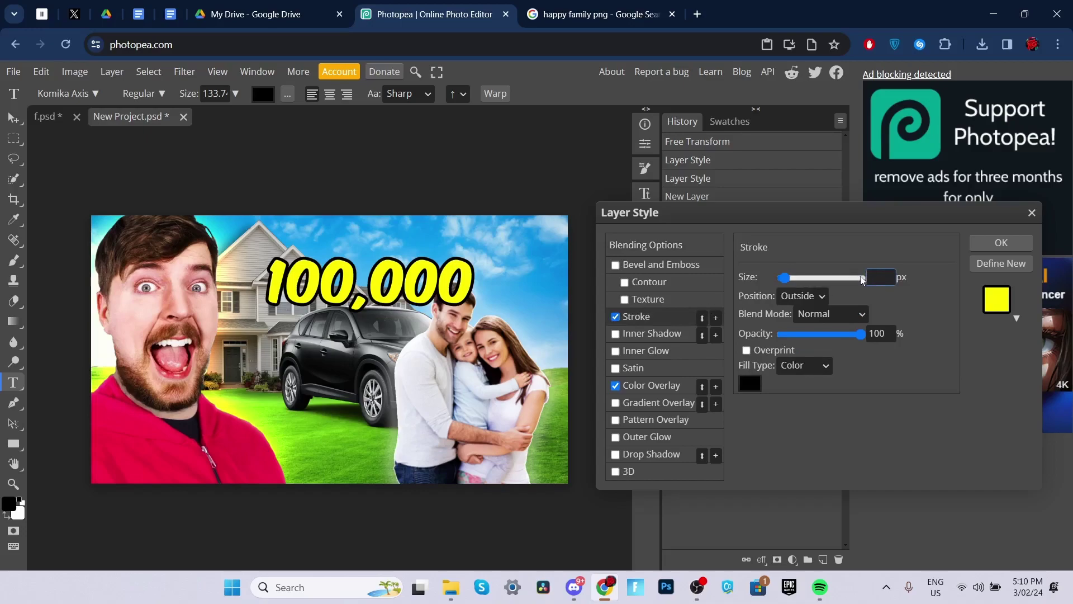
Set the stroke to 5 px and add an inner shadow with 8 px distance, 1 px size.
type("5")
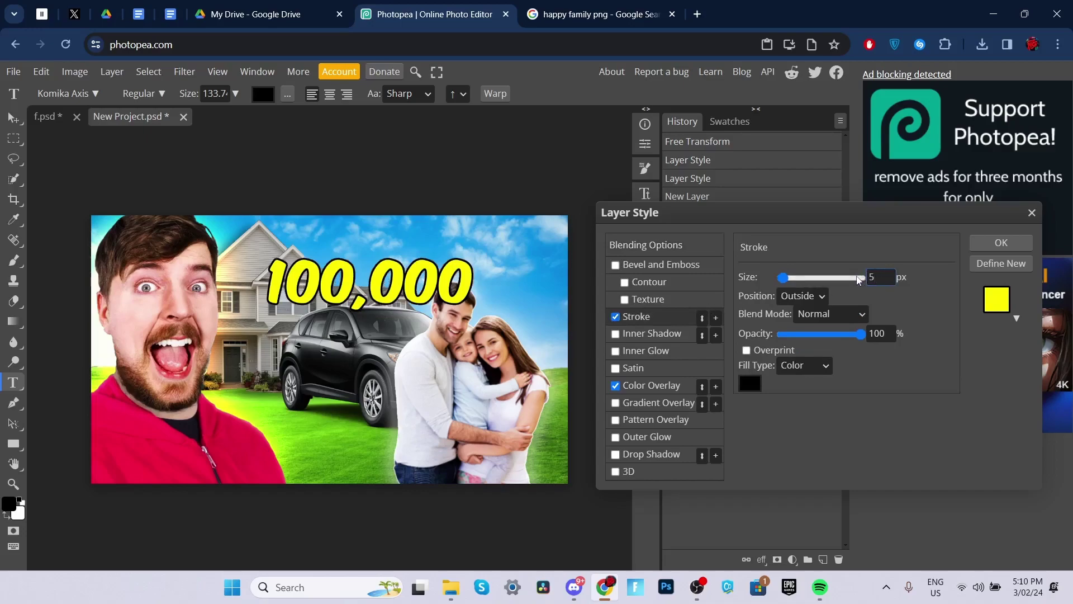
left_click(618, 335)
left_click(644, 333)
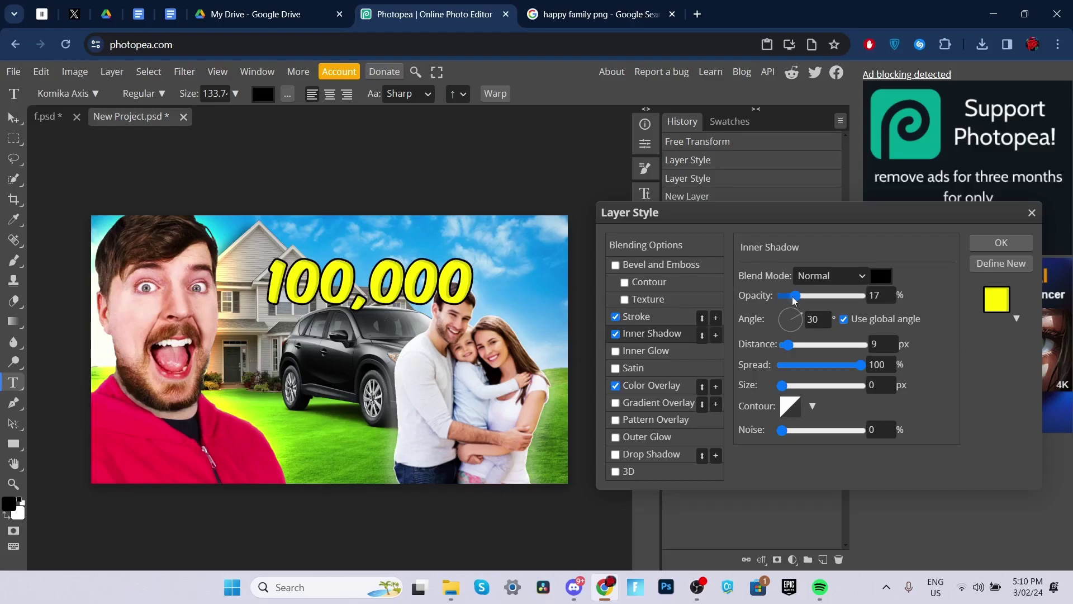
left_click_drag(799, 298, 802, 297)
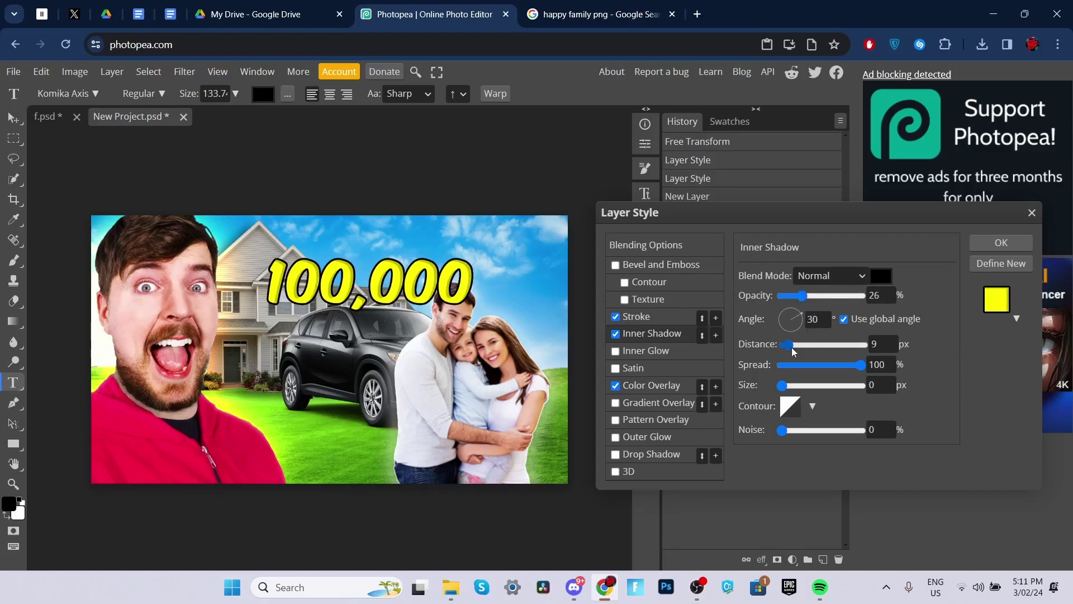
left_click_drag(794, 348, 790, 346)
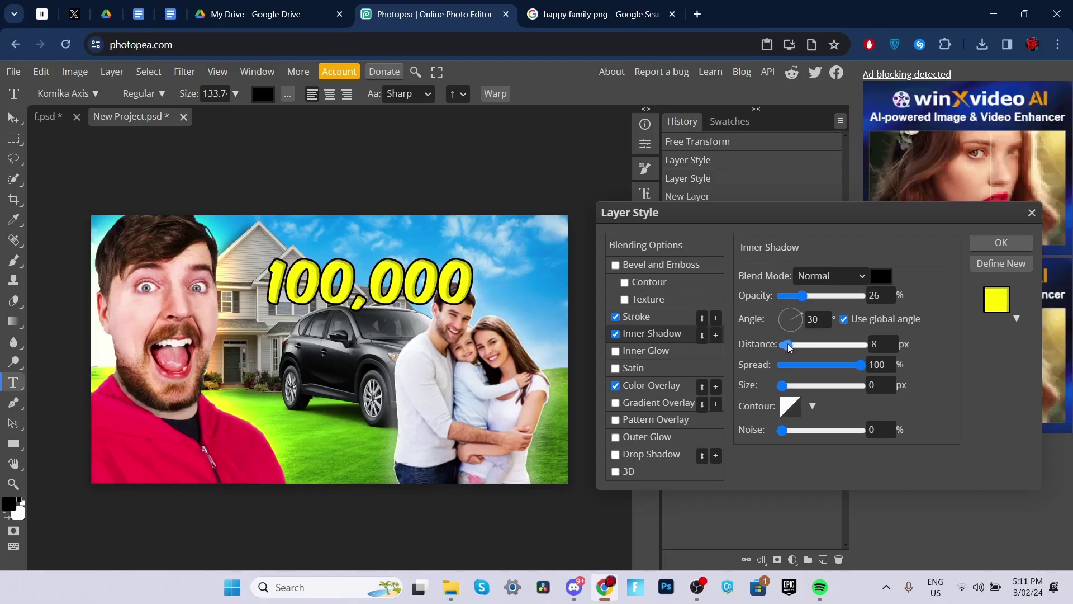
left_click(783, 385)
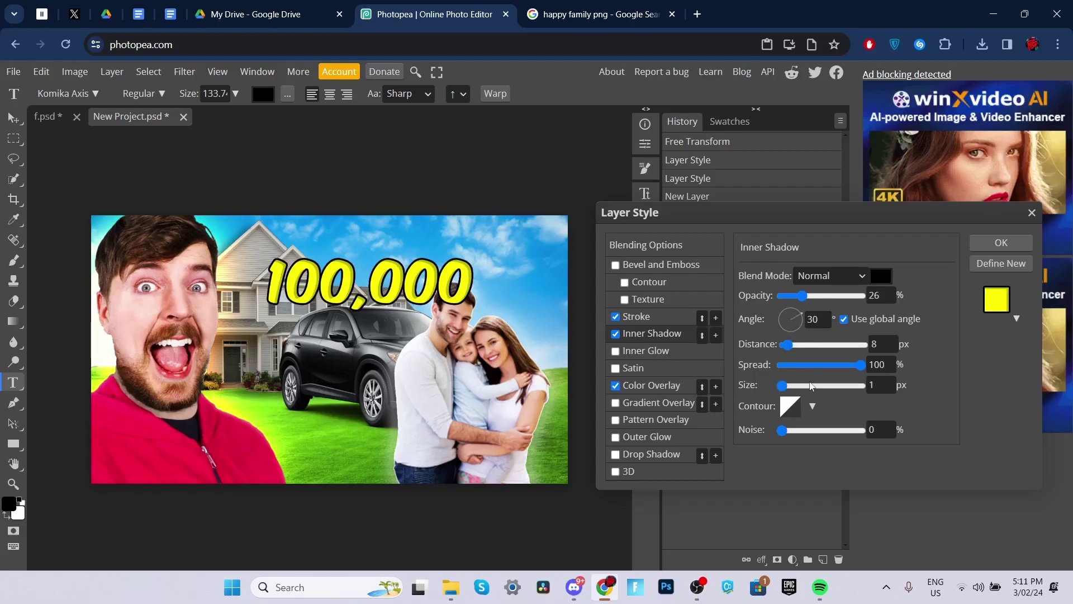
Enable a drop shadow and make the inner shadow 100% opacity and spread.
left_click(616, 456)
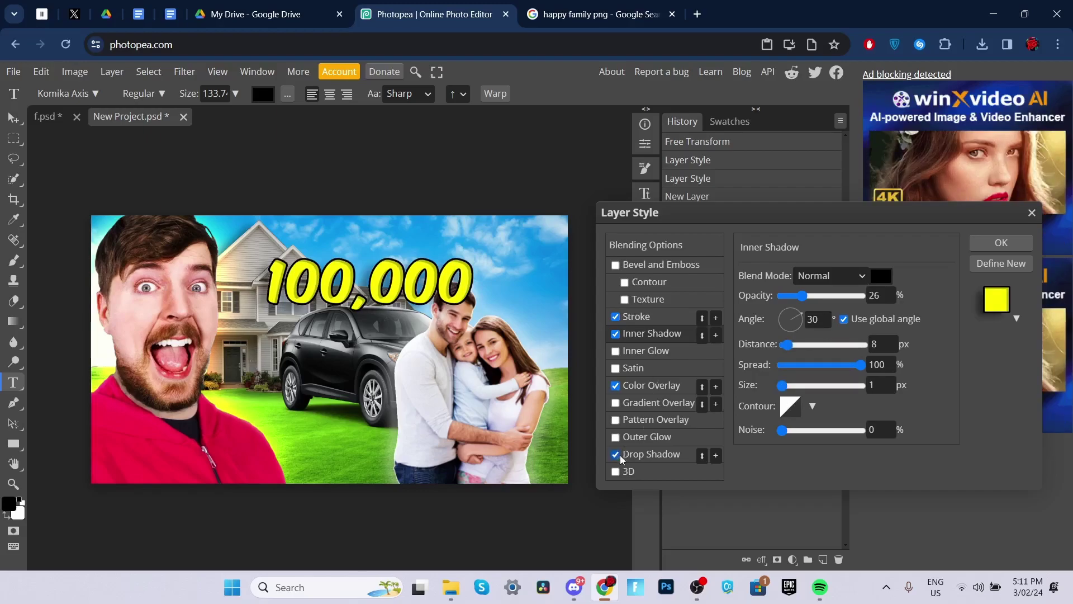
left_click_drag(805, 300, 872, 295)
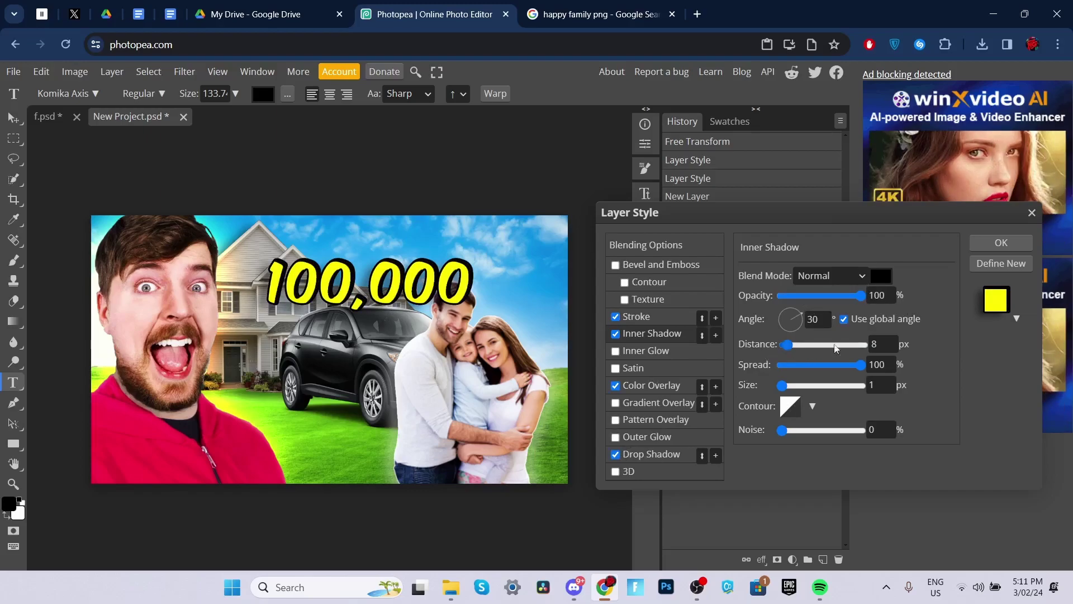
left_click(886, 343)
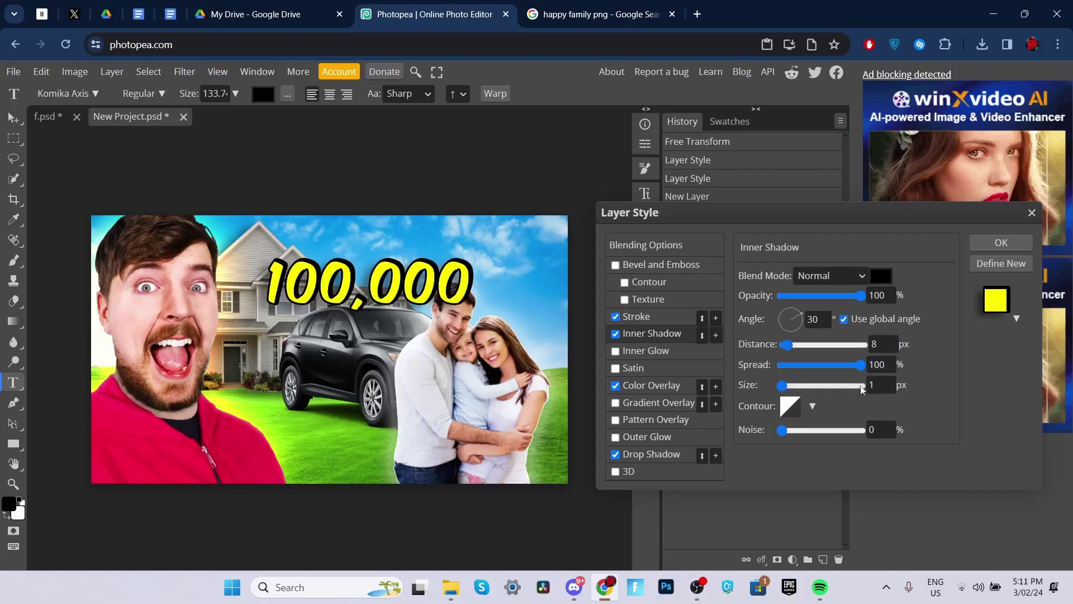
left_click(846, 387)
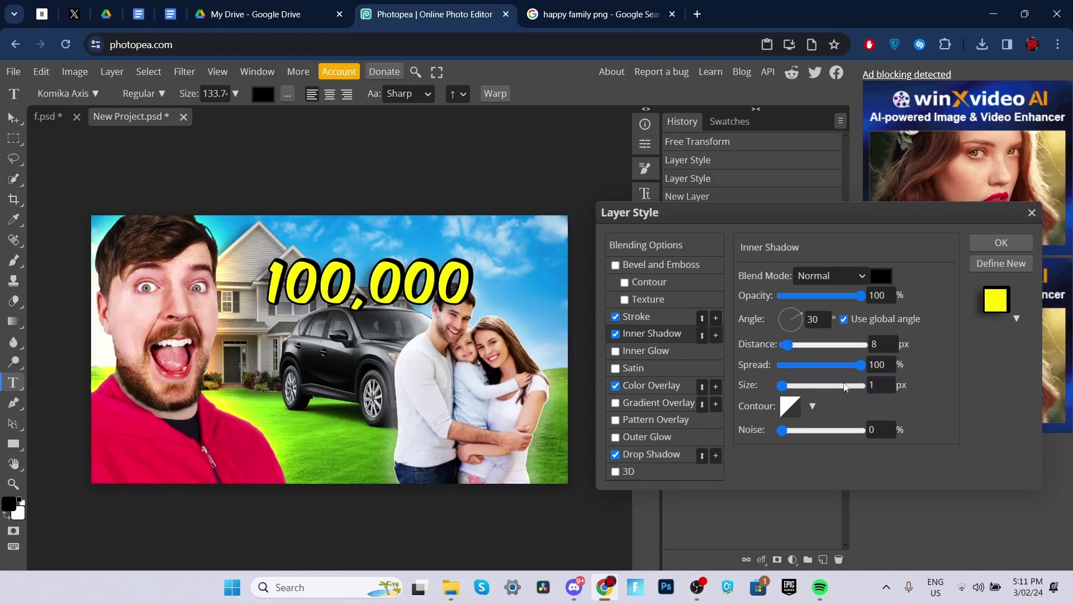
Add a second drop shadow to the 100,000 text: Normal blending, 22% opacity, 59 px distance.
left_click(716, 455)
left_click(650, 472)
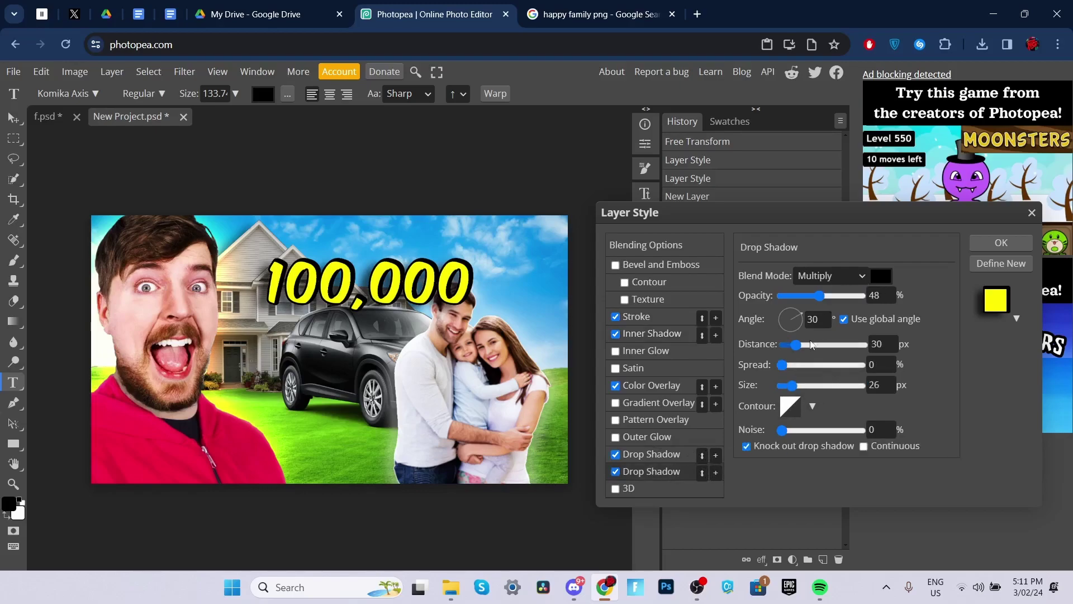
left_click(842, 272)
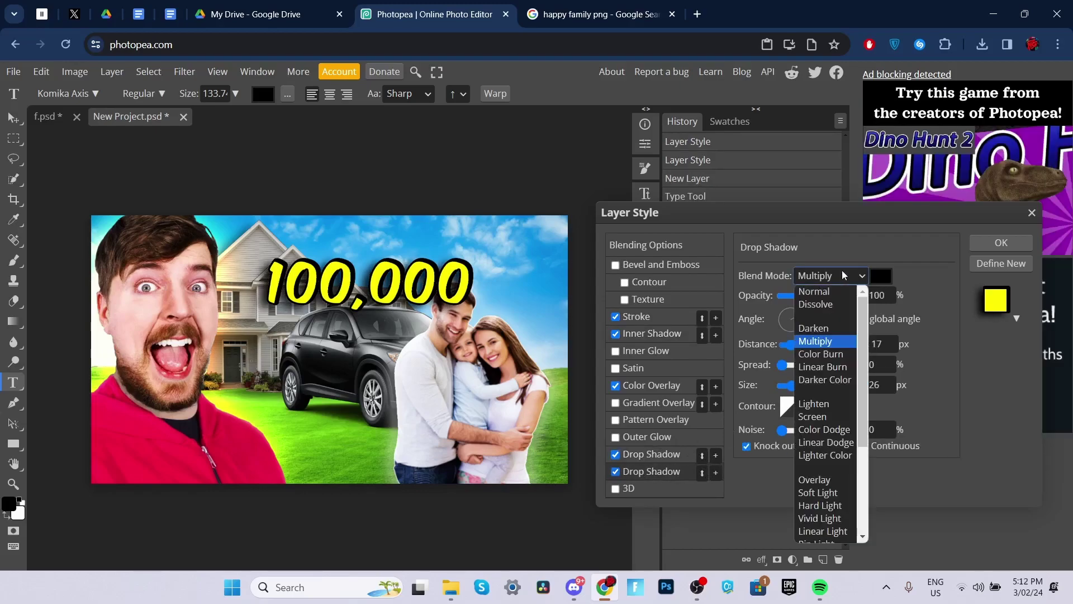
left_click(829, 290)
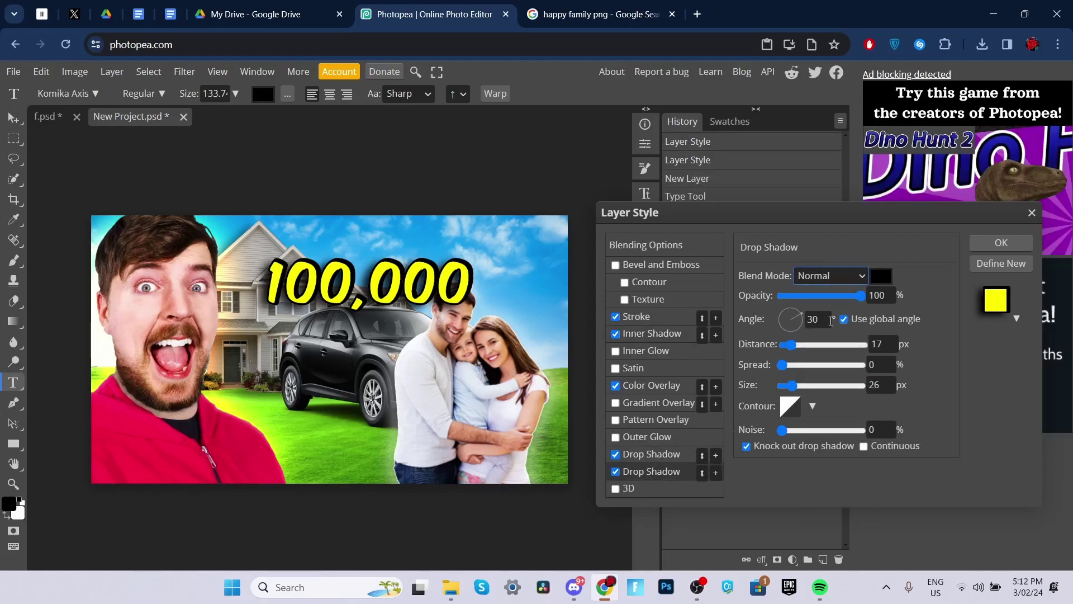
left_click(830, 295)
left_click_drag(829, 298, 801, 302)
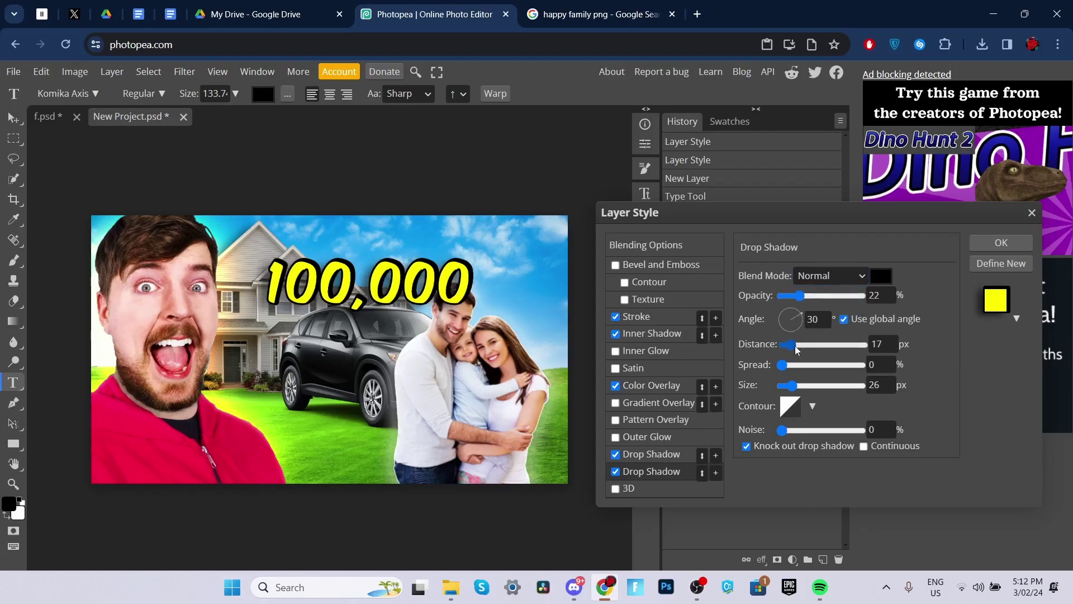
left_click_drag(794, 350, 783, 387)
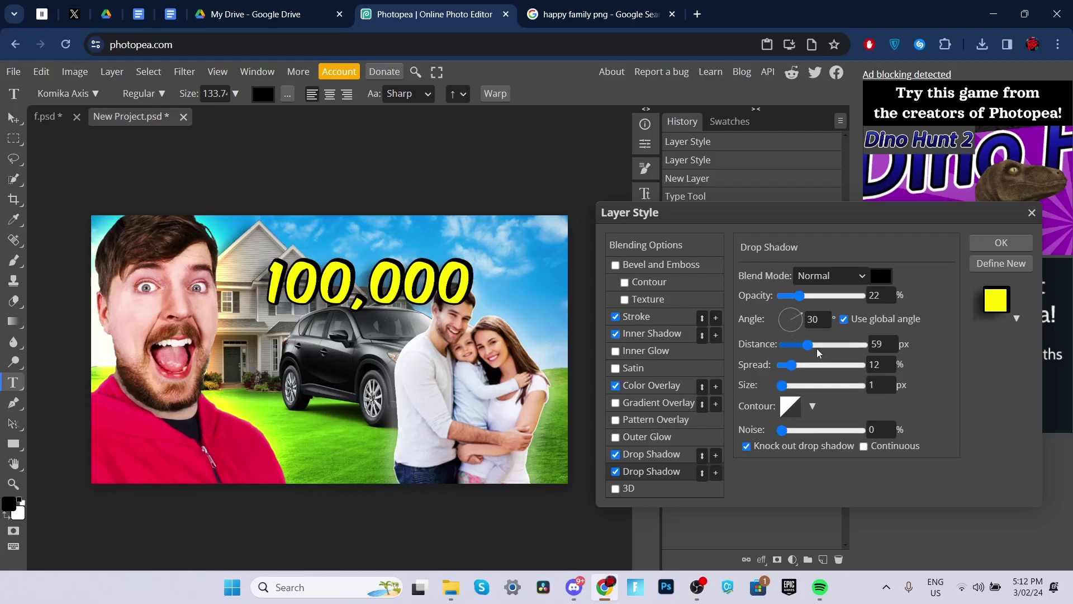
Enable Inner Glow on the 100,000 text and set its glow colour to black.
left_click(646, 245)
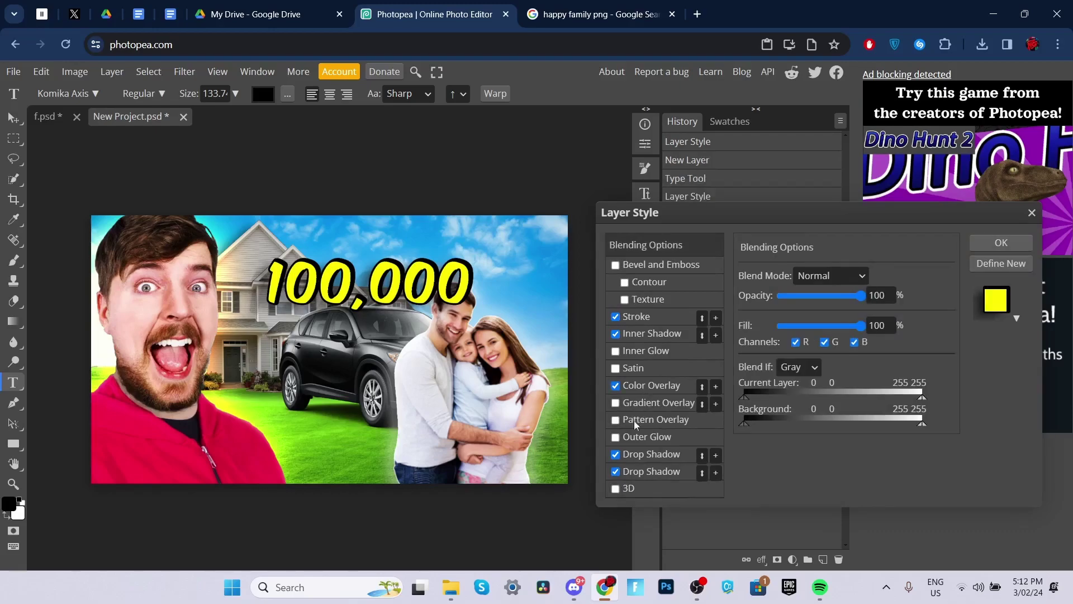
left_click(635, 352)
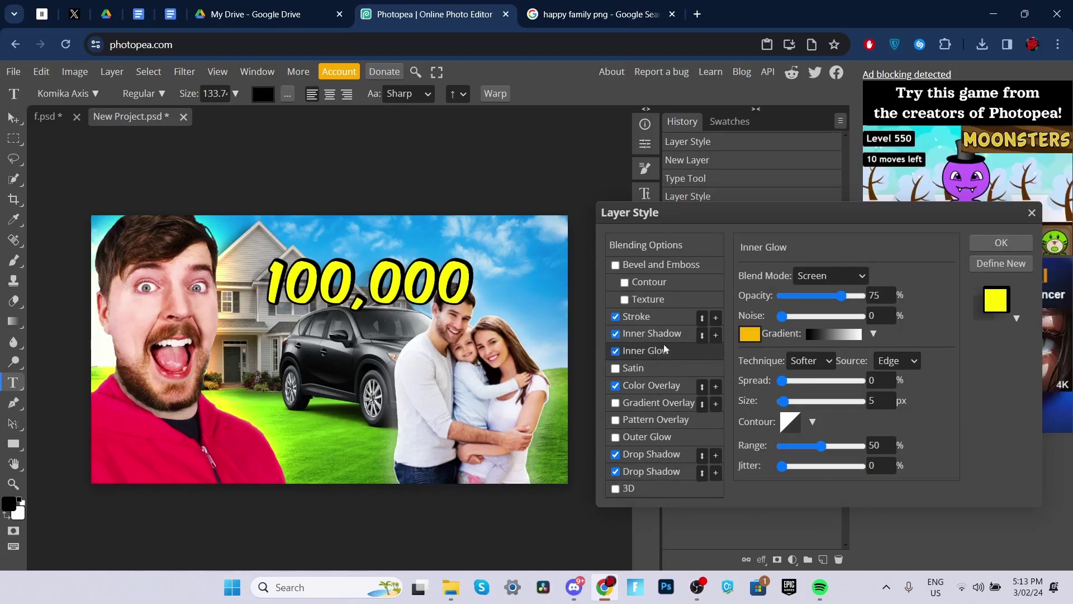
left_click(749, 335)
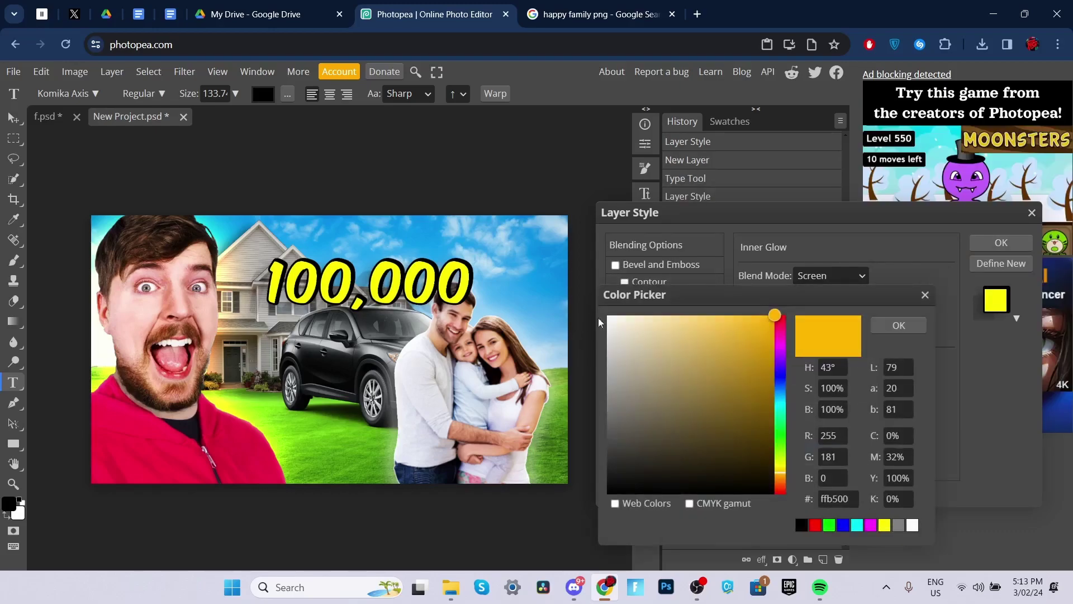
mouse_move(608, 317)
left_mouse_down()
mouse_move(613, 414)
mouse_move(542, 539)
left_mouse_up()
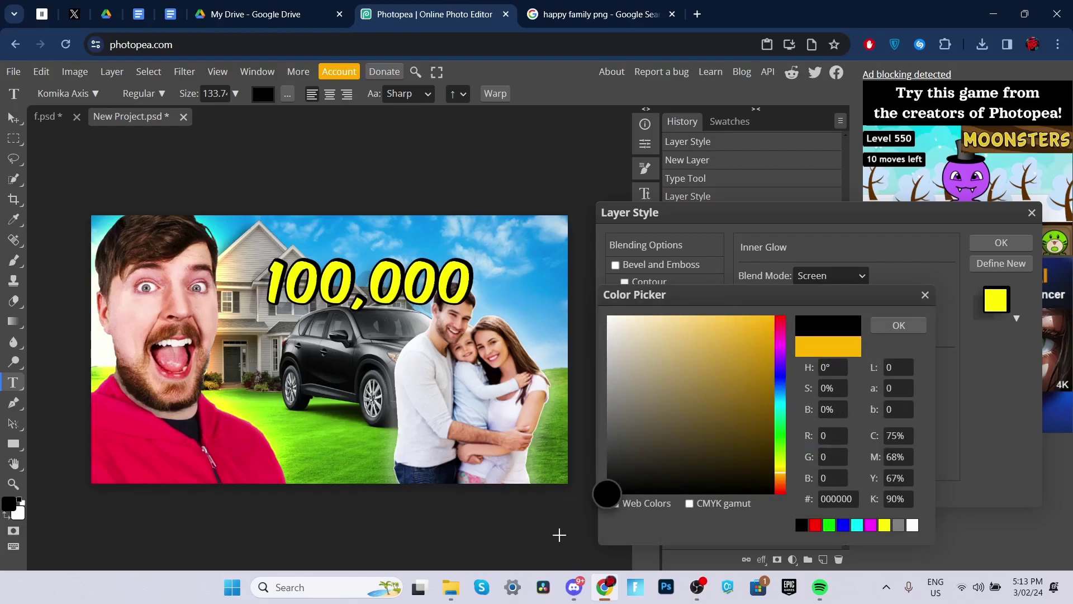
left_click(882, 325)
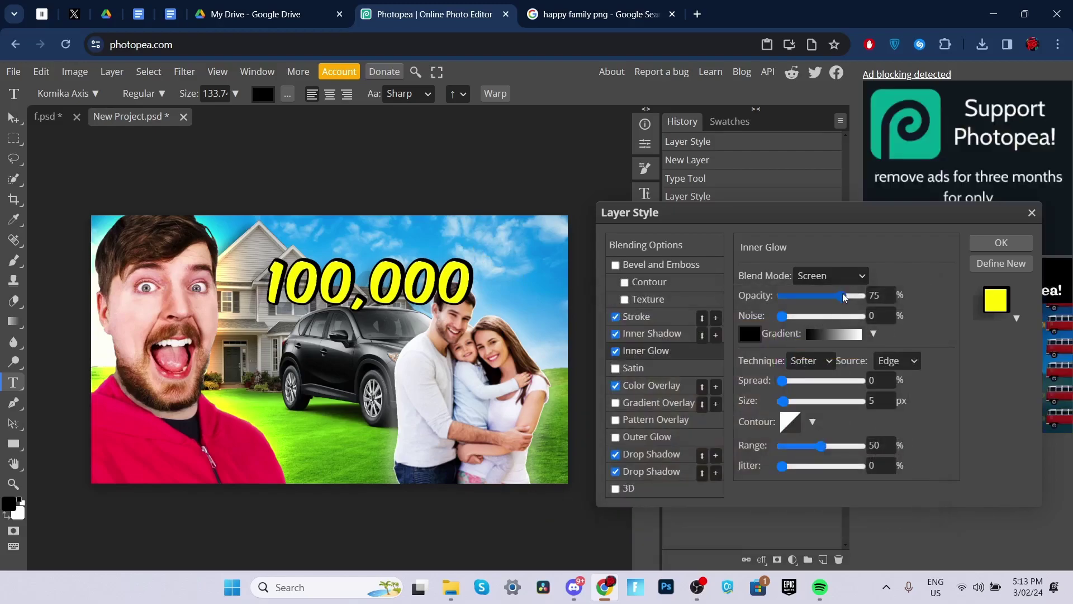
Set the inner glow to 100% opacity, 34% spread and 52 px size, then apply the styles.
left_click_drag(844, 297, 867, 297)
left_click_drag(783, 381, 811, 381)
left_click_drag(783, 401, 803, 402)
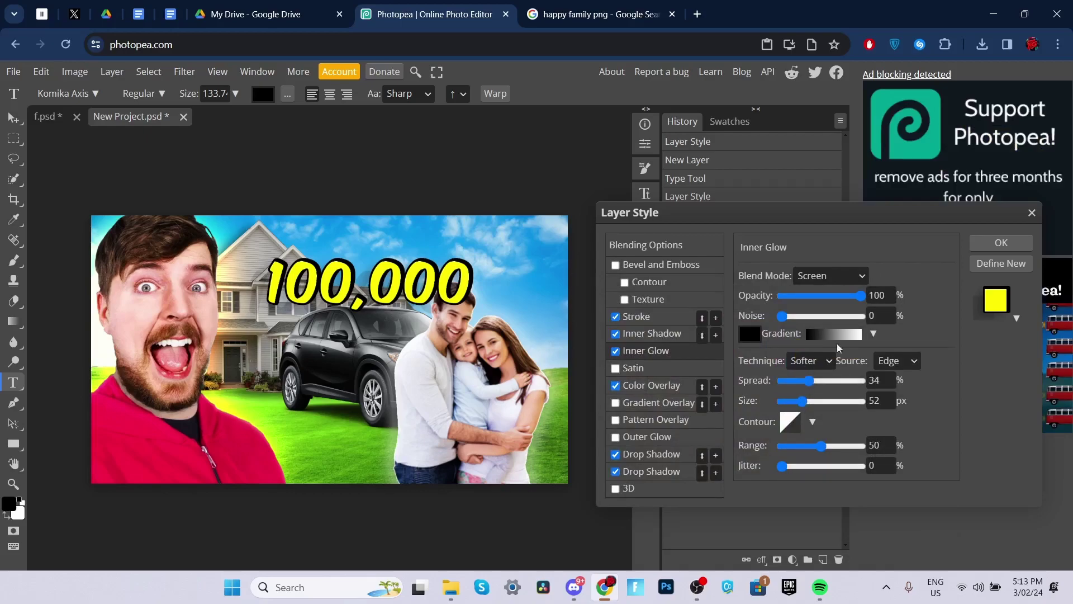
left_click(995, 245)
Free-transform the 100,000 text, moving it toward the top right and scaling it up.
key("ctrl+t")
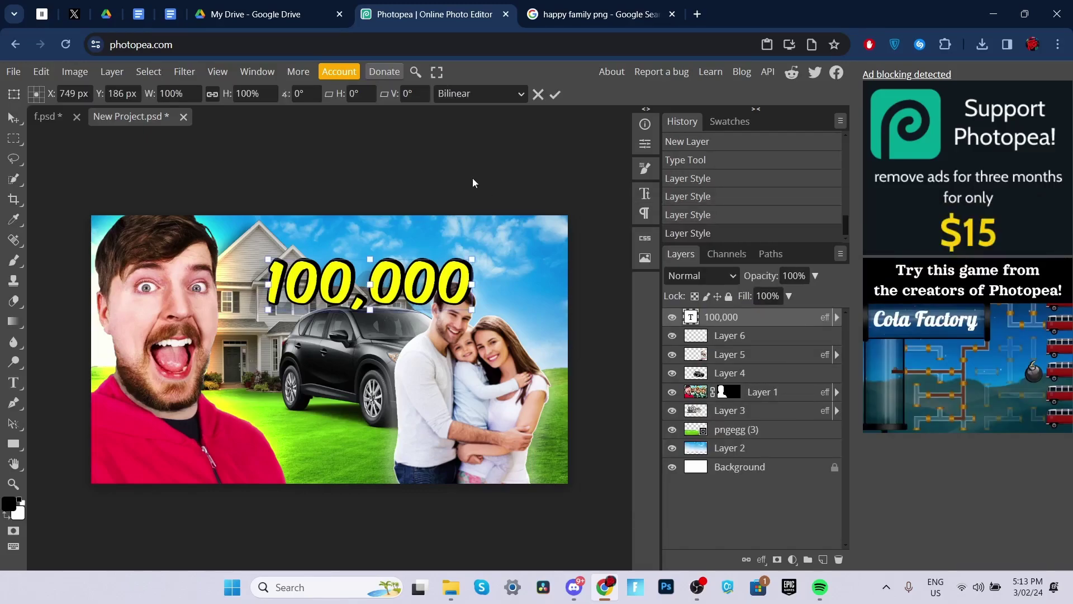
left_click_drag(440, 273, 490, 252)
left_click_drag(520, 284, 488, 272)
key("Return")
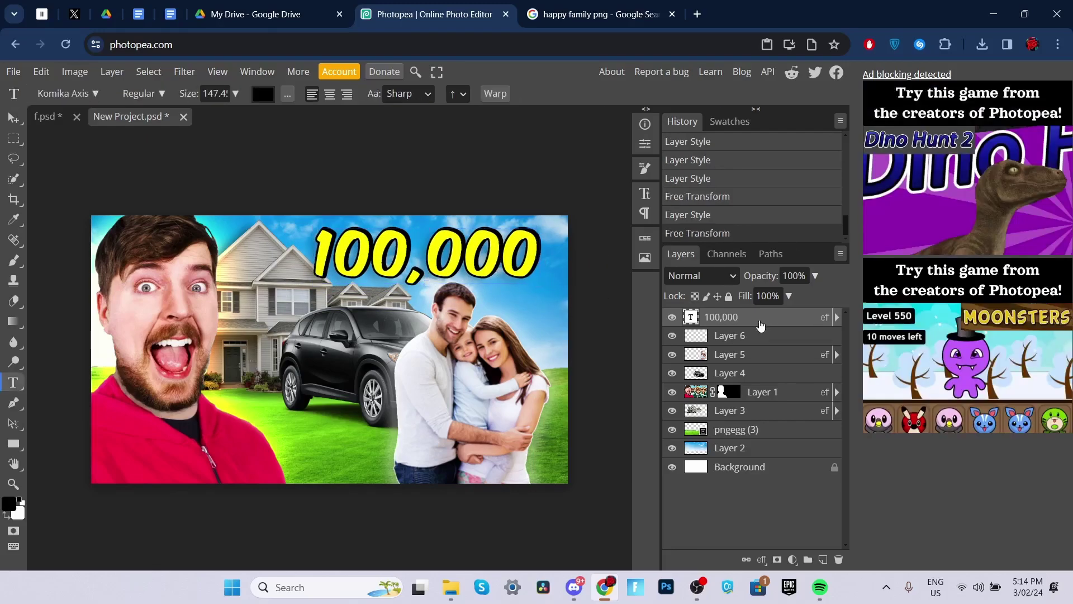
Place the 100,000 layer below Layer 5 and nudge the text further right.
left_click_drag(759, 318, 760, 360)
key("v")
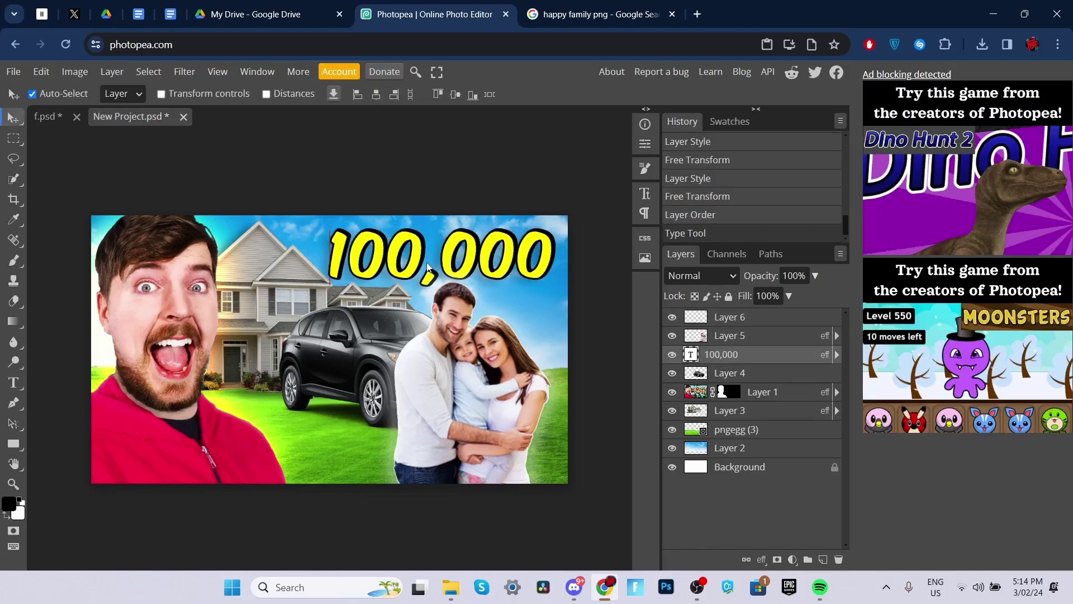
mouse_move(424, 263)
left_mouse_down()
mouse_move(437, 263)
mouse_move(429, 271)
left_mouse_up()
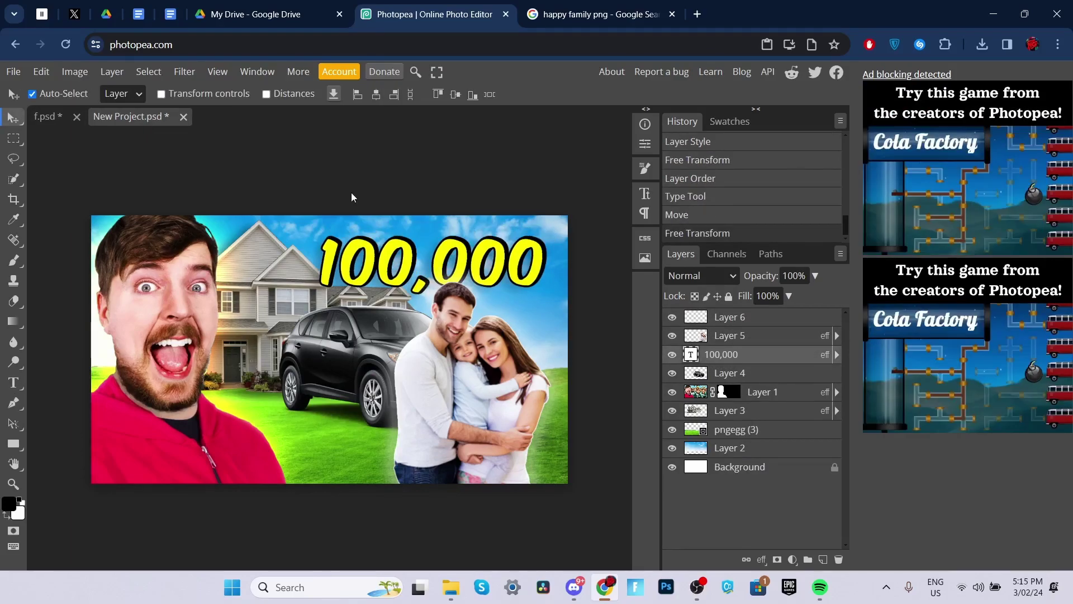